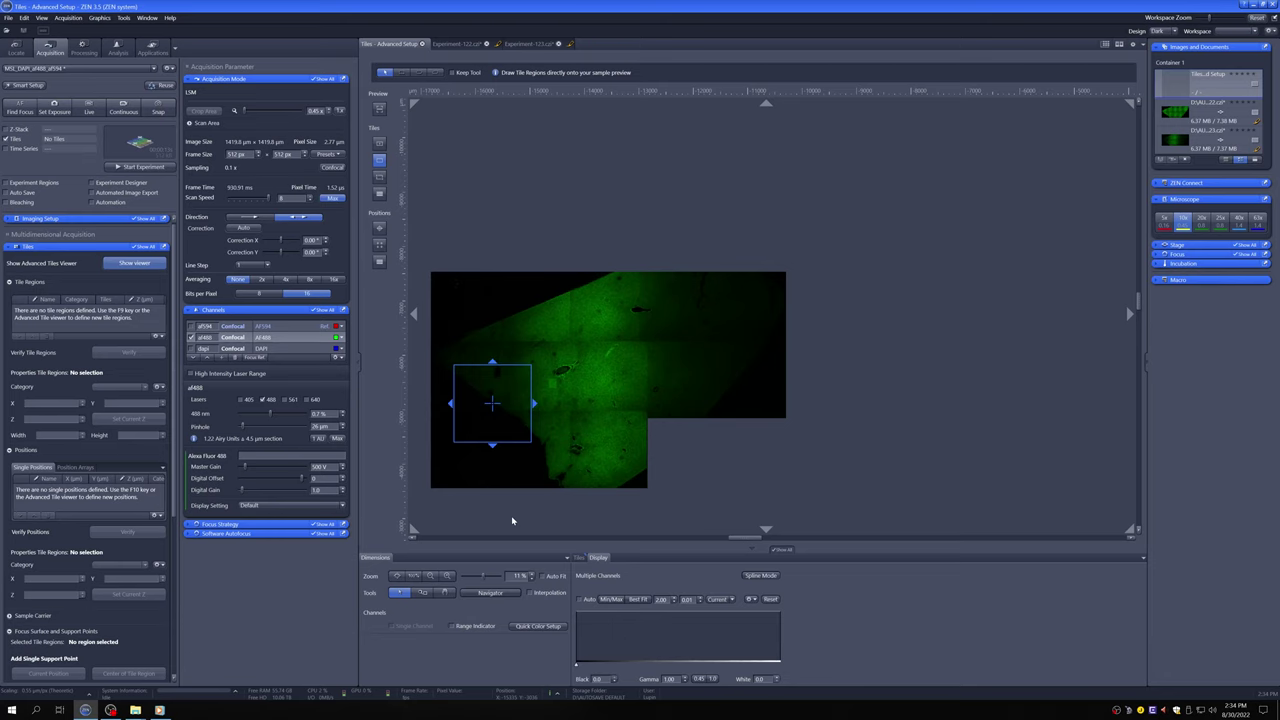
# - Pan and zoom the overview image up and right to frame the tissue
pyautogui.scroll(1, 550, 416)
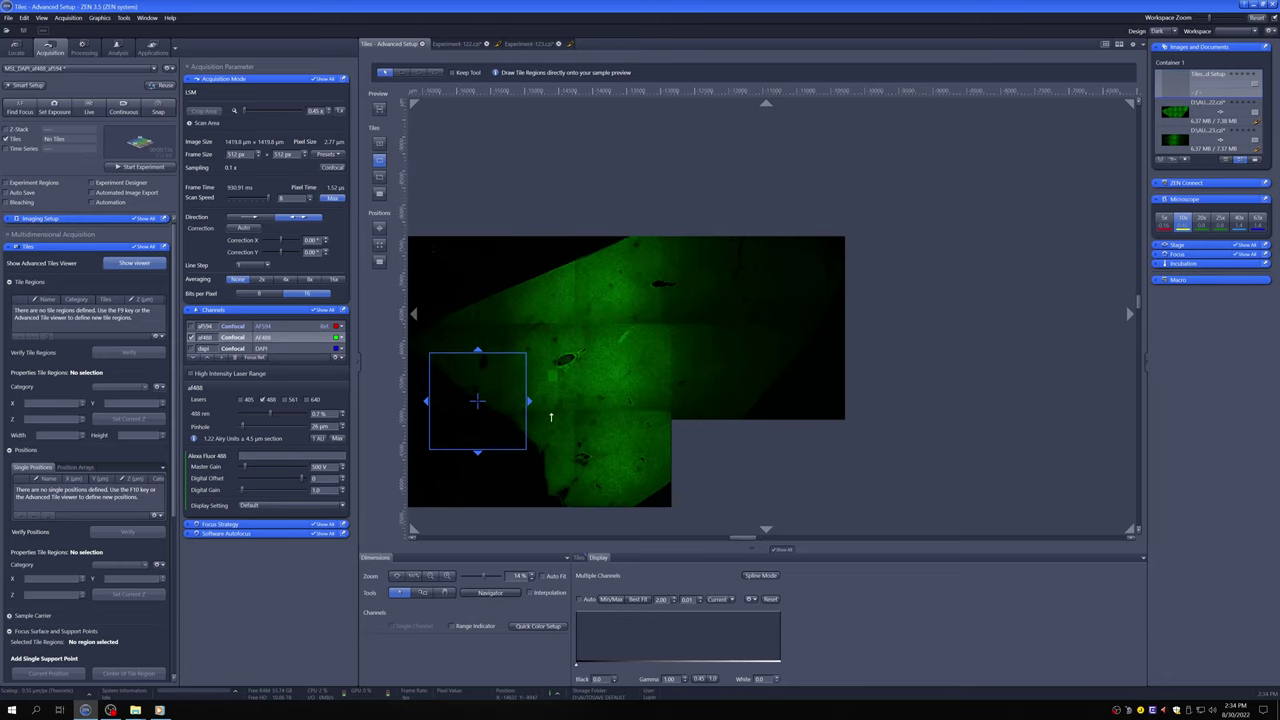
pyautogui.click(444, 592)
pyautogui.moveTo(565, 466); pyautogui.dragTo(639, 378)
pyautogui.scroll(2, 656, 328)
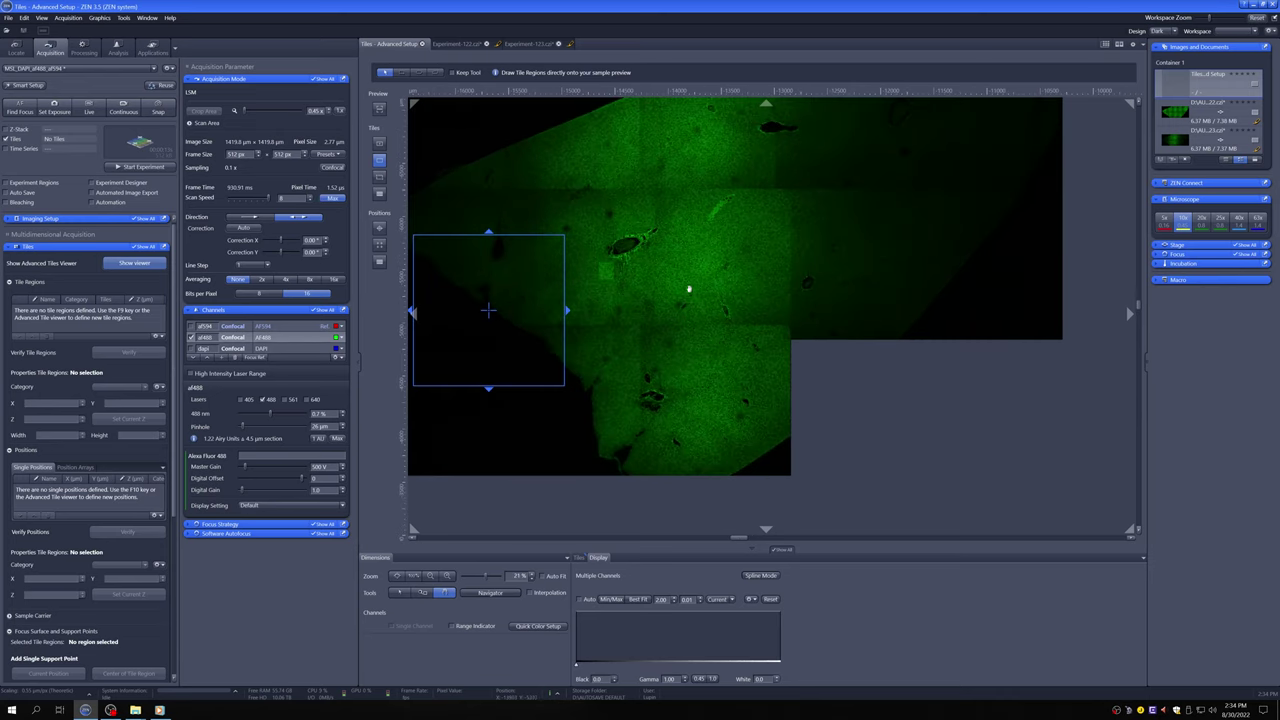
pyautogui.moveTo(686, 286); pyautogui.dragTo(717, 333)
pyautogui.scroll(-1, 712, 355)
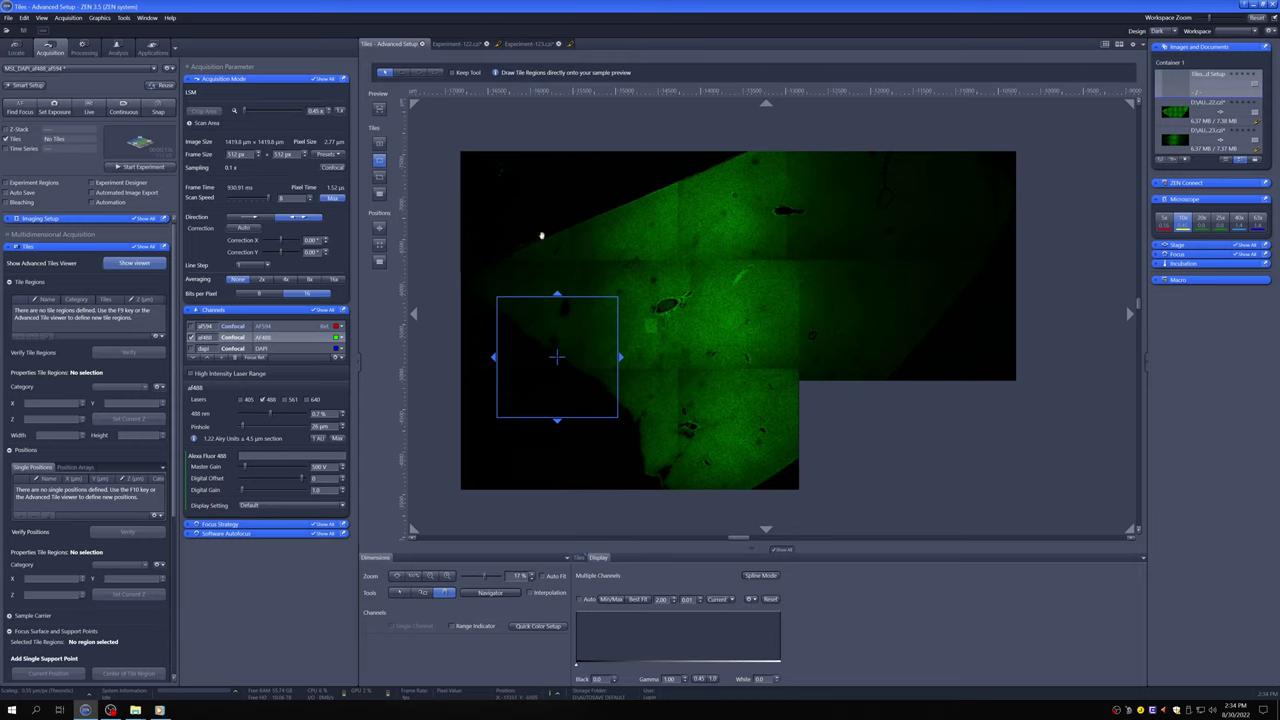
# - Start Live and move the stage just past the overview's top-right corner
pyautogui.click(88, 113)
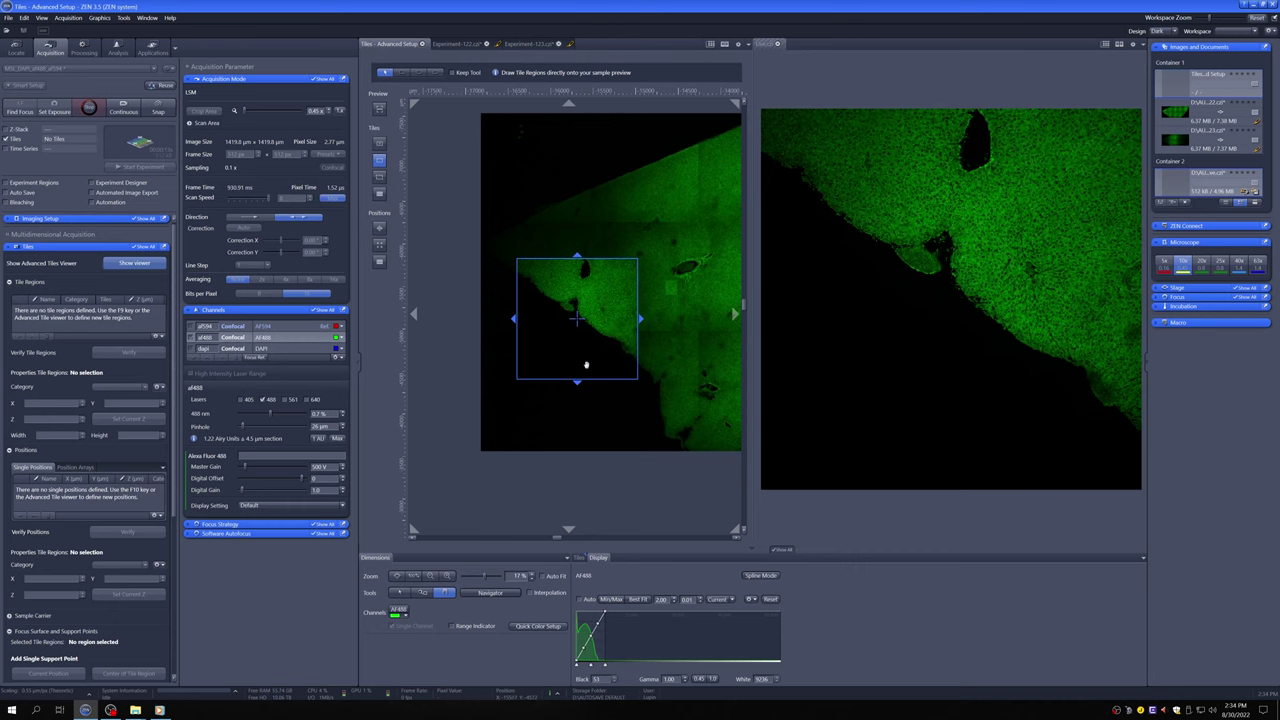
pyautogui.scroll(-5, 596, 352)
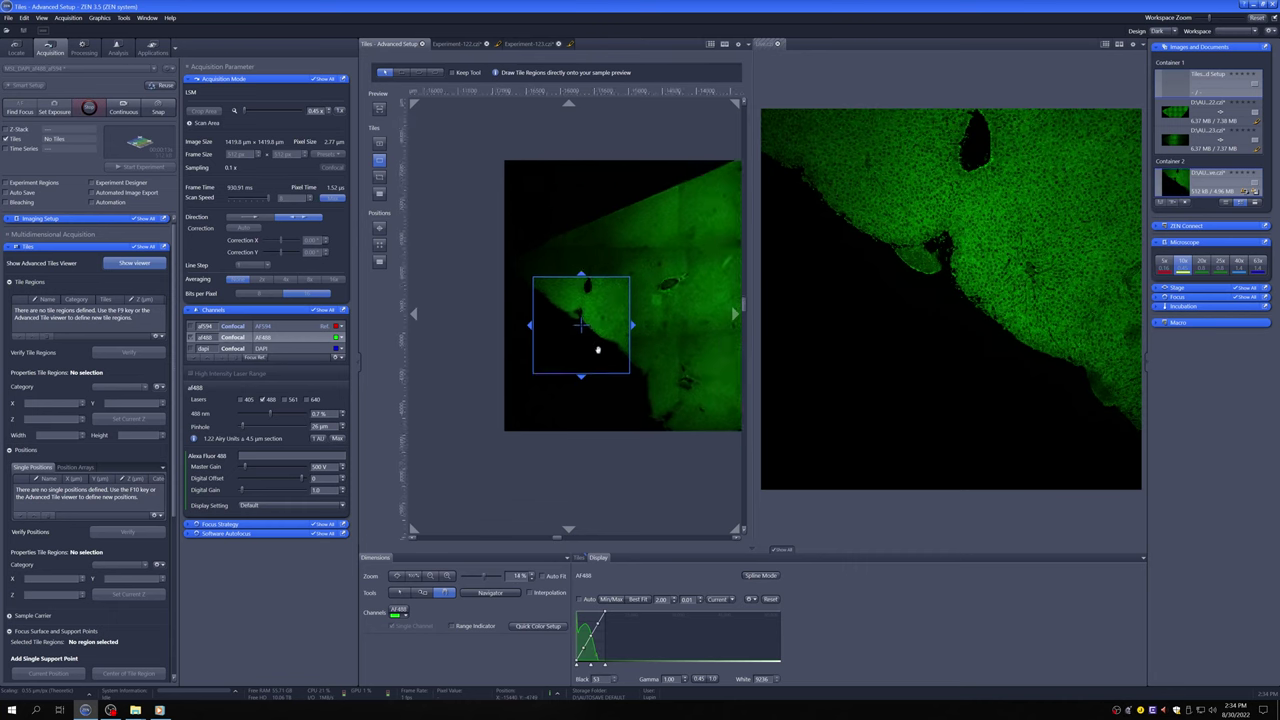
pyautogui.scroll(2, 585, 342)
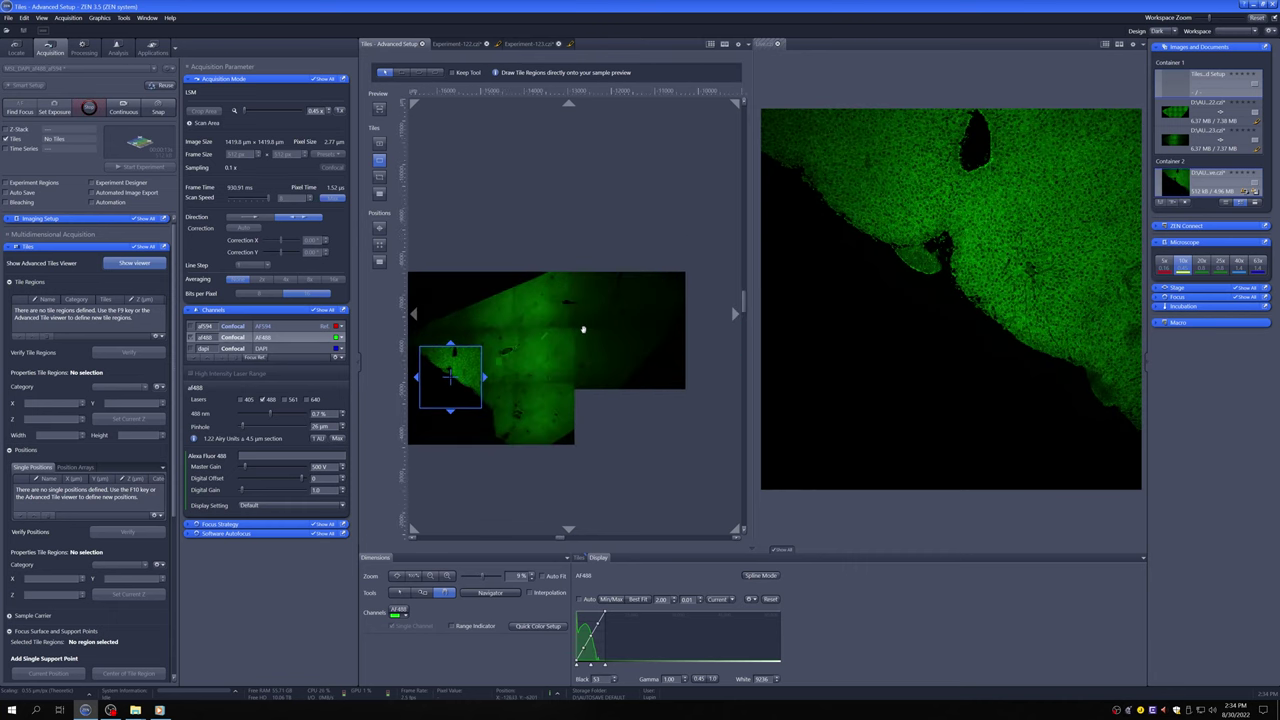
pyautogui.click(400, 593)
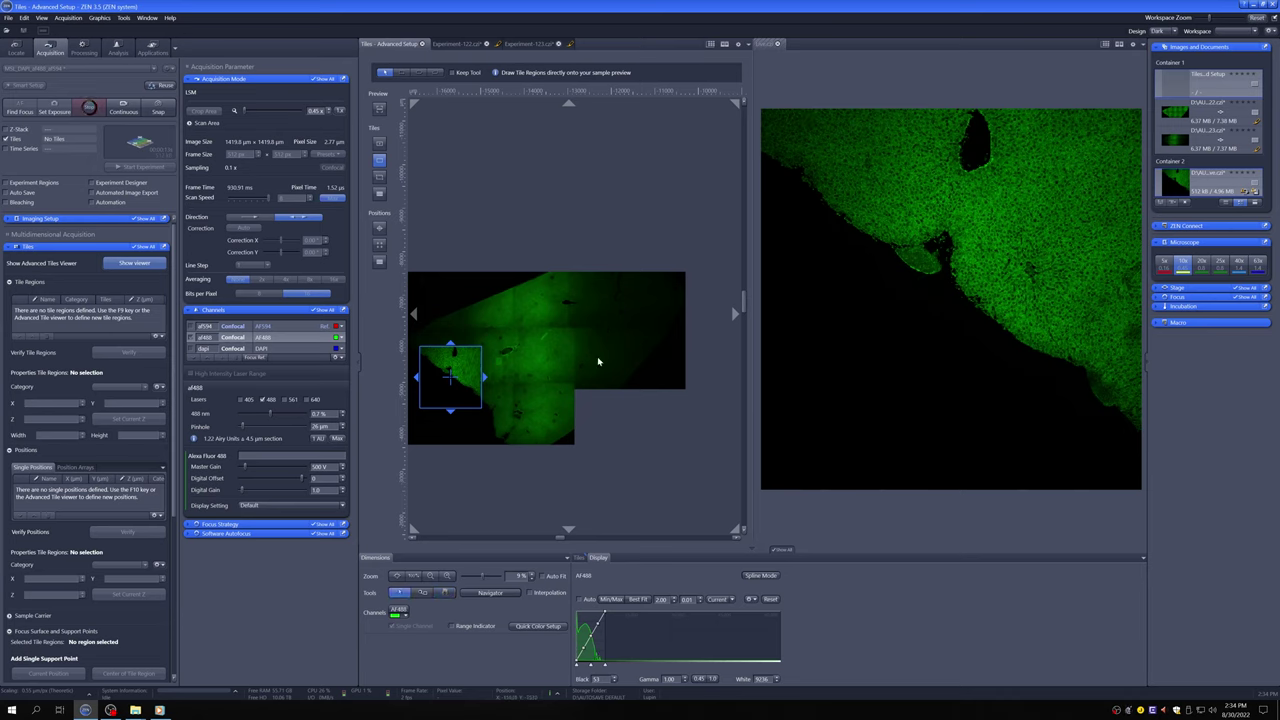
pyautogui.click(655, 291)
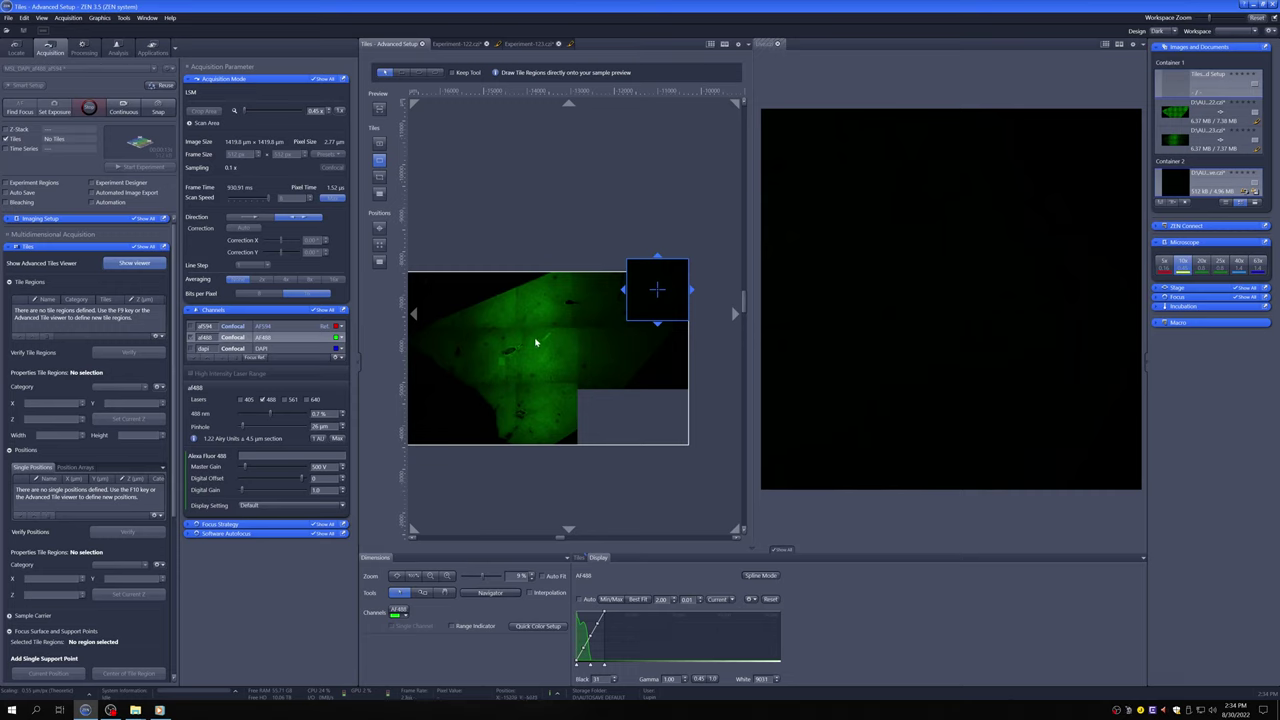
pyautogui.scroll(-1, 535, 343)
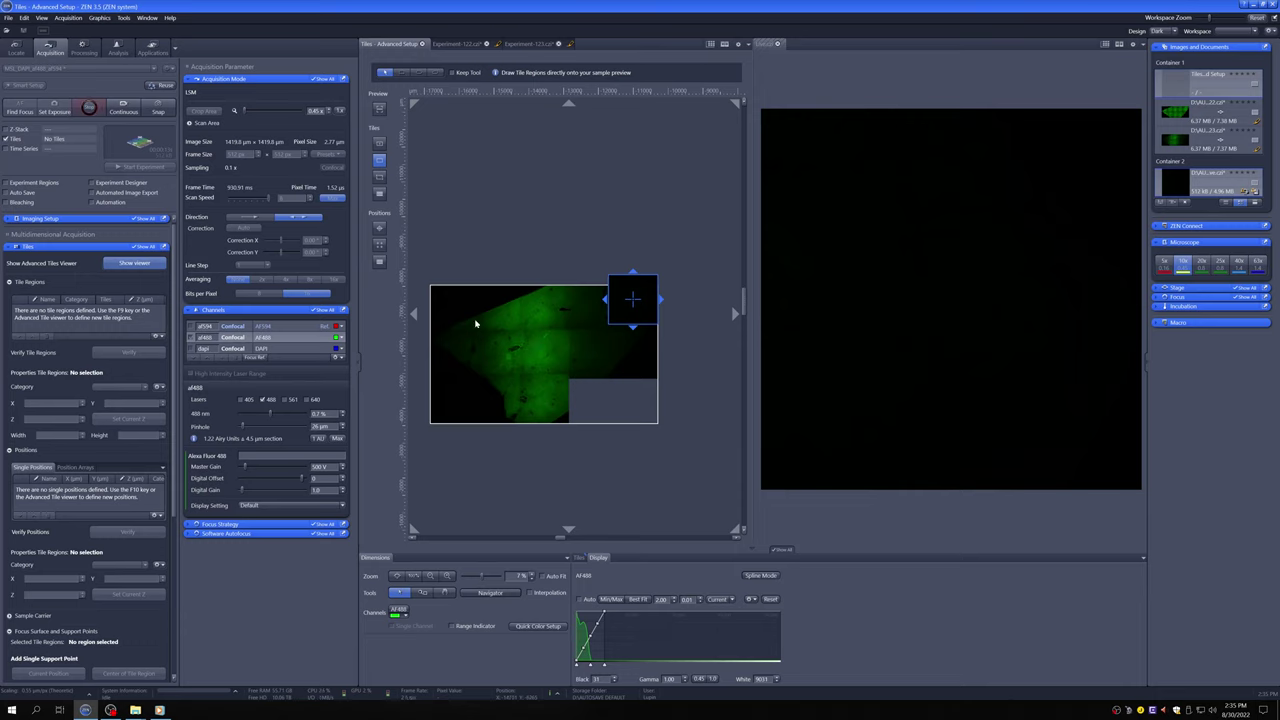
# - Stop the live scan and expand the Focus Surface and Support Points settings
pyautogui.click(91, 112)
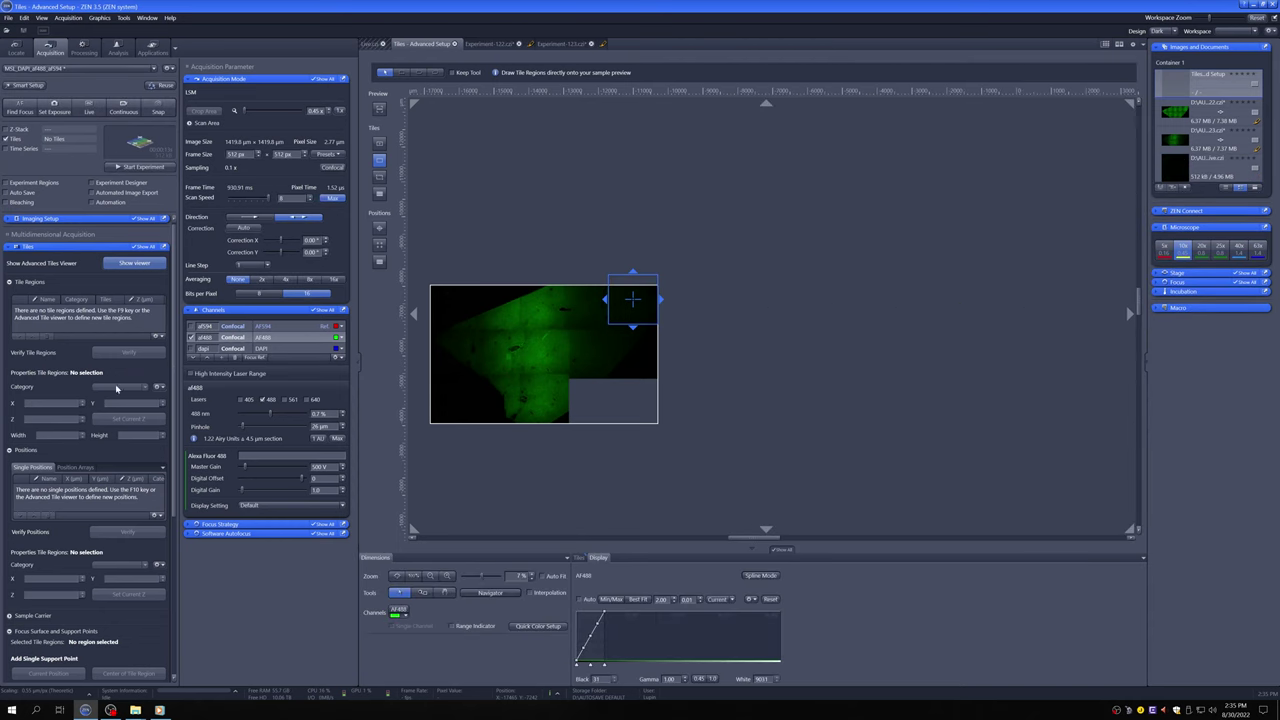
pyautogui.click(10, 631)
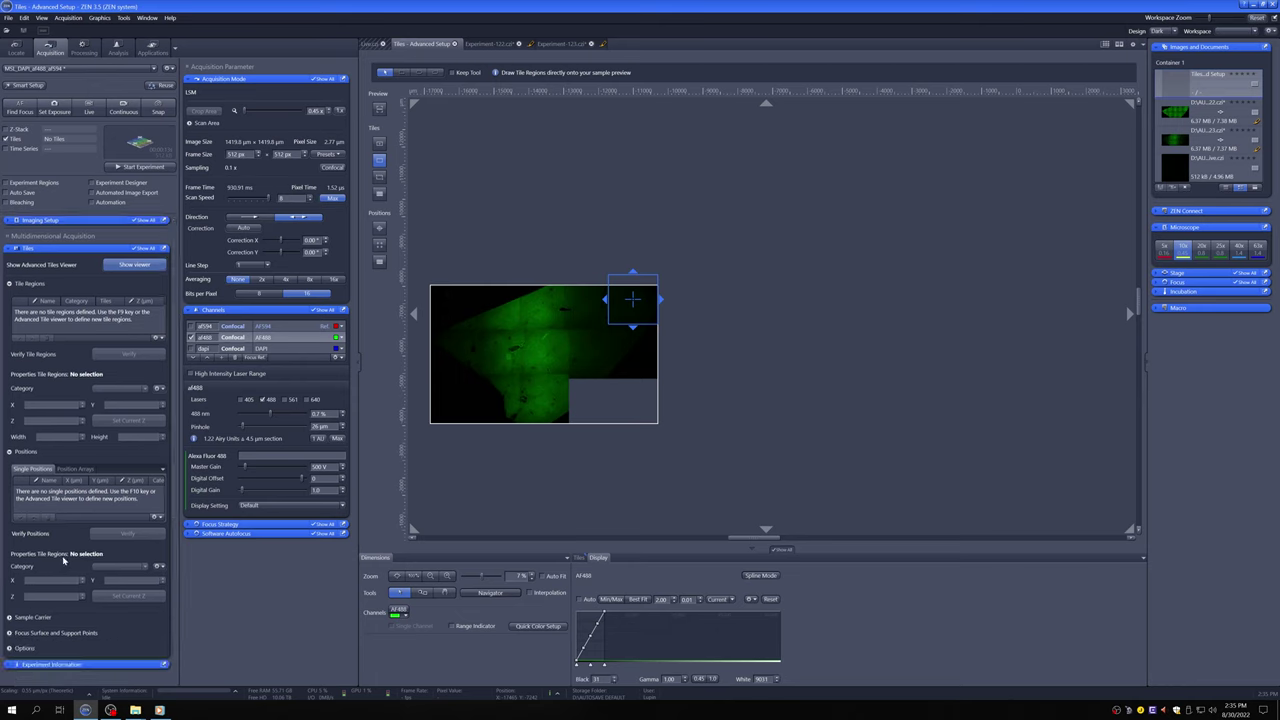
pyautogui.click(12, 632)
pyautogui.scroll(-3, 131, 521)
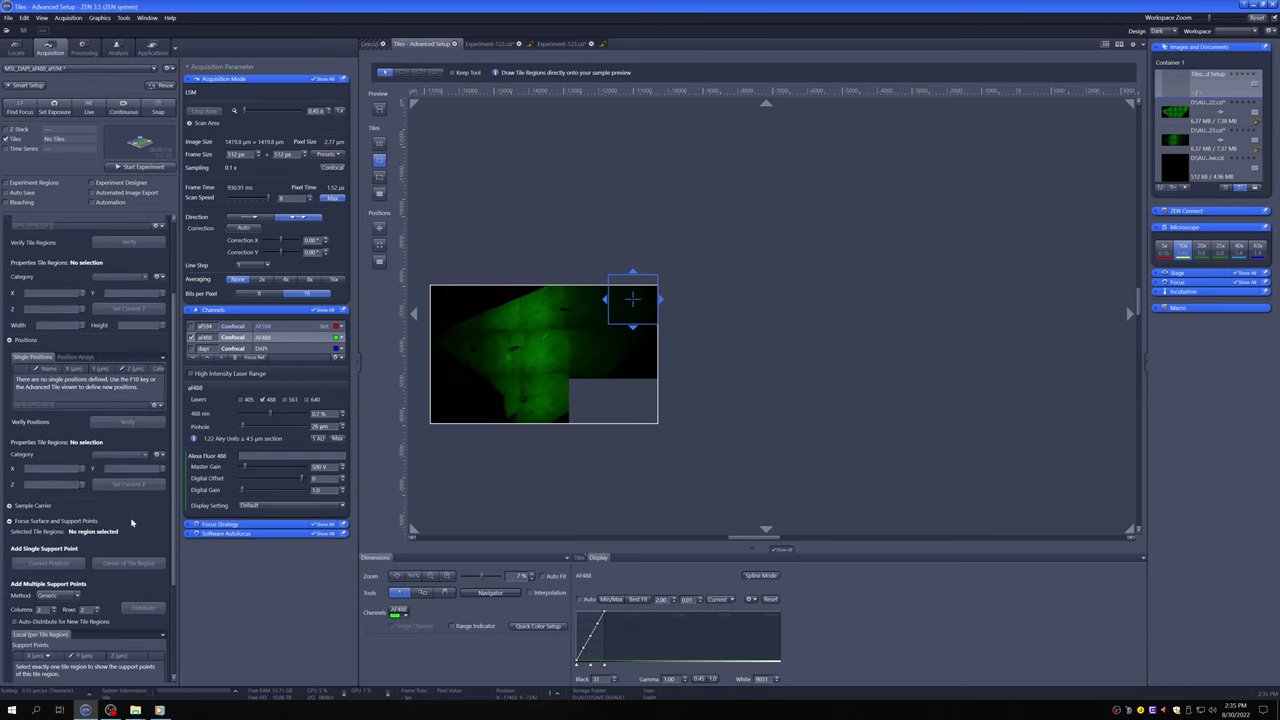
pyautogui.scroll(-2, 131, 521)
pyautogui.scroll(-2, 131, 521)
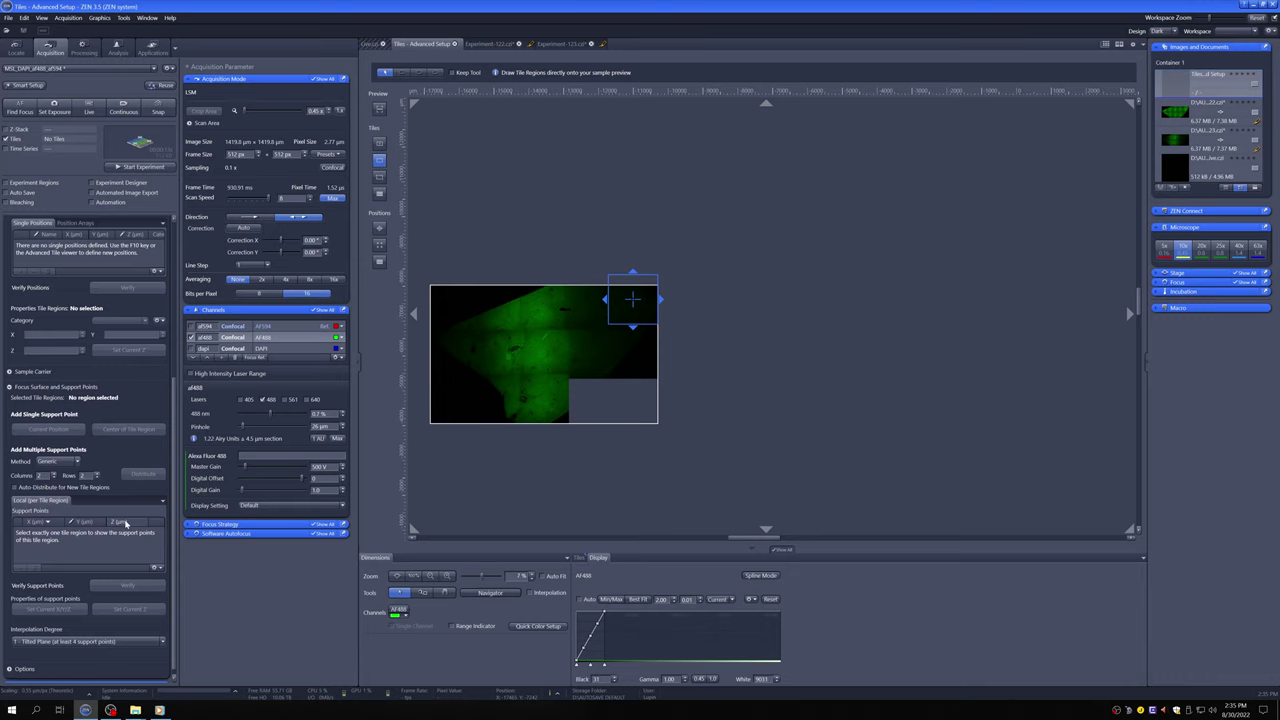
pyautogui.scroll(-1, 118, 445)
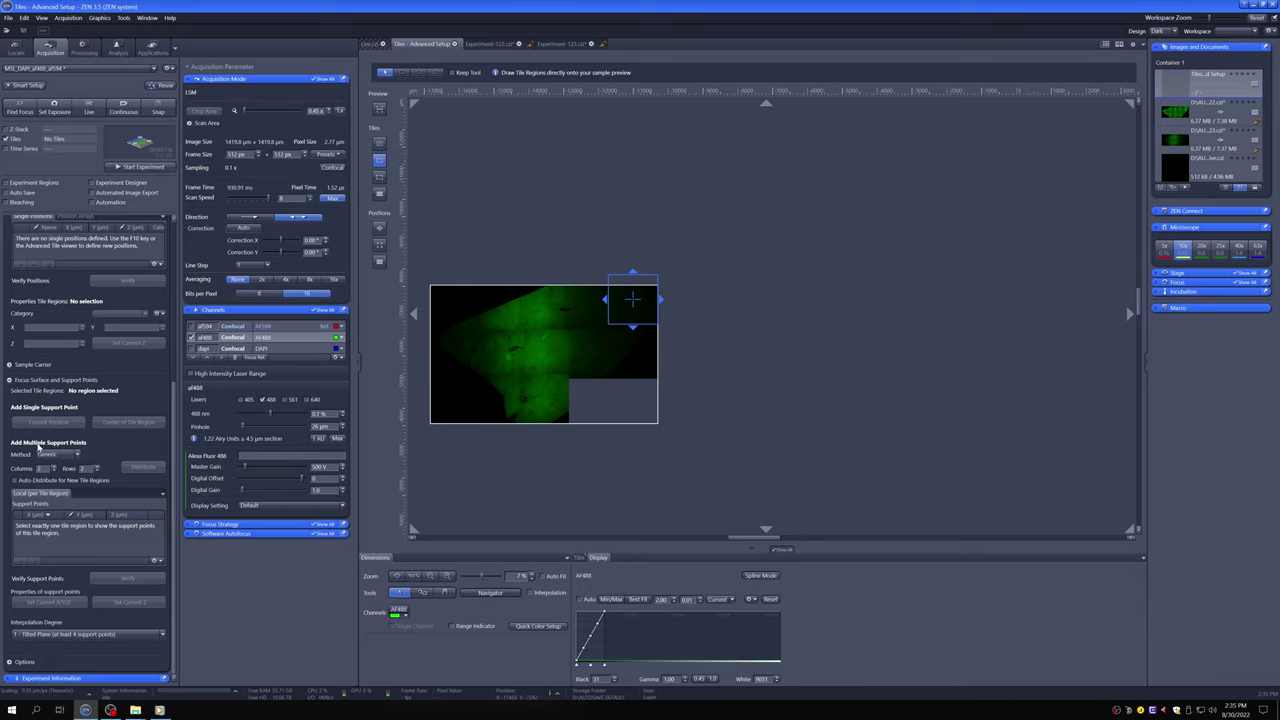
# - Keep Generic as the support point method and bring up the Interpolation Degree choices
pyautogui.click(74, 455)
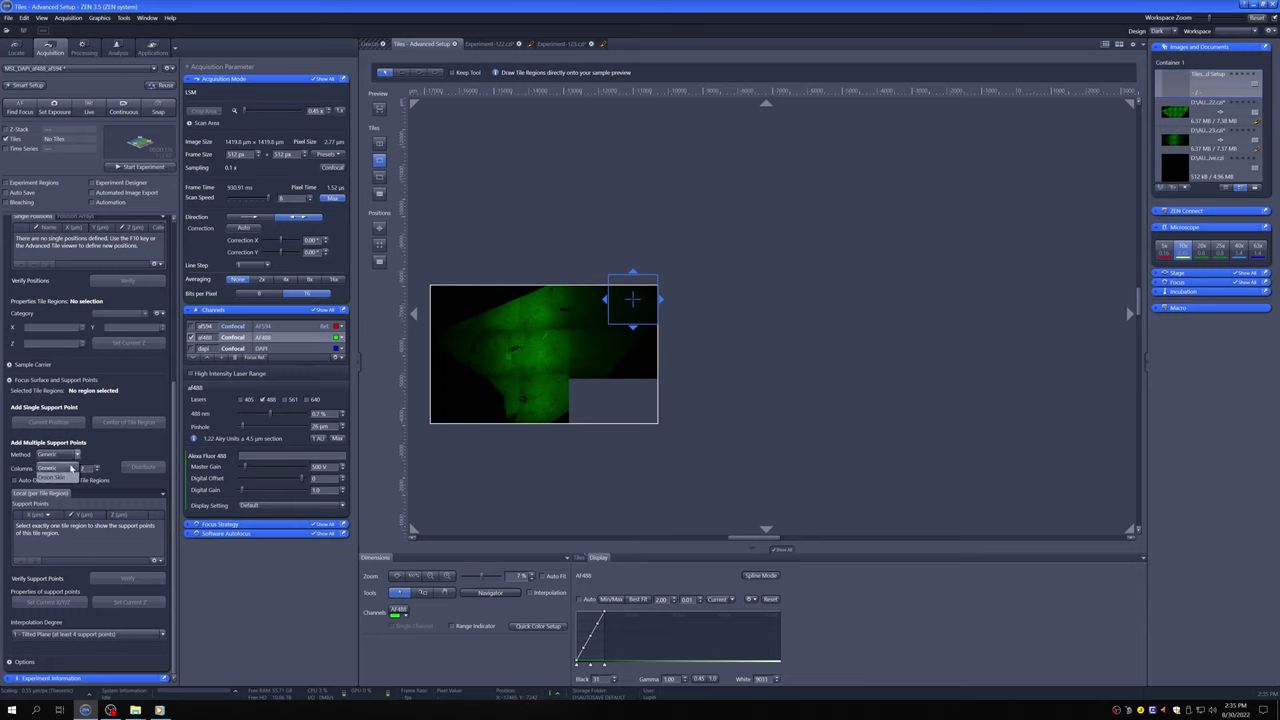
pyautogui.click(71, 467)
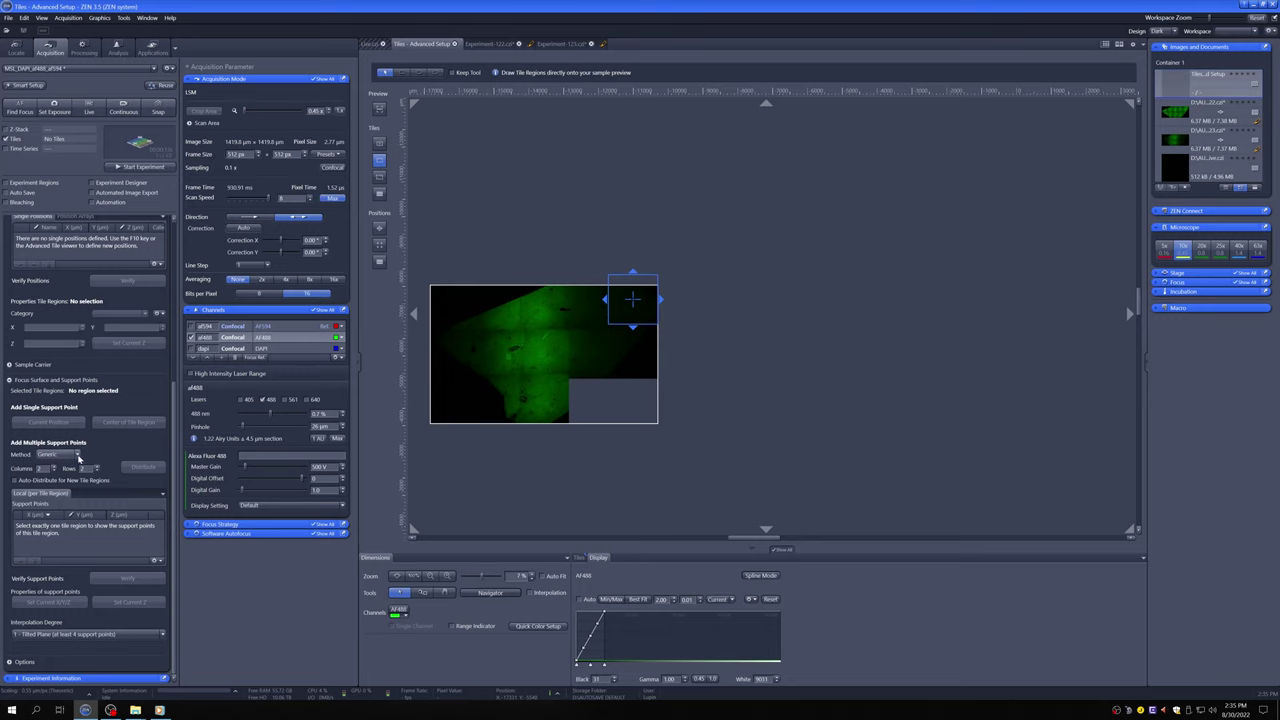
pyautogui.click(86, 634)
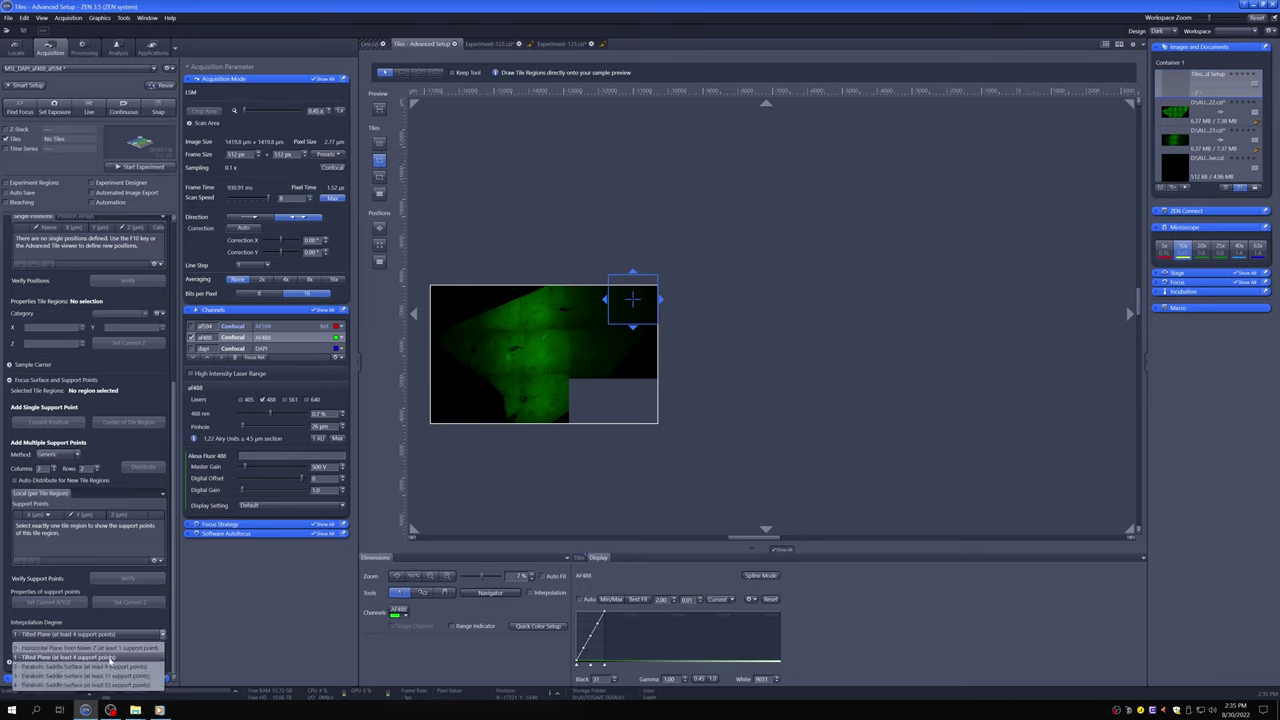
# - Choose '1 - Tilted Plane (at least 4 support points)' as the interpolation degree
pyautogui.click(108, 658)
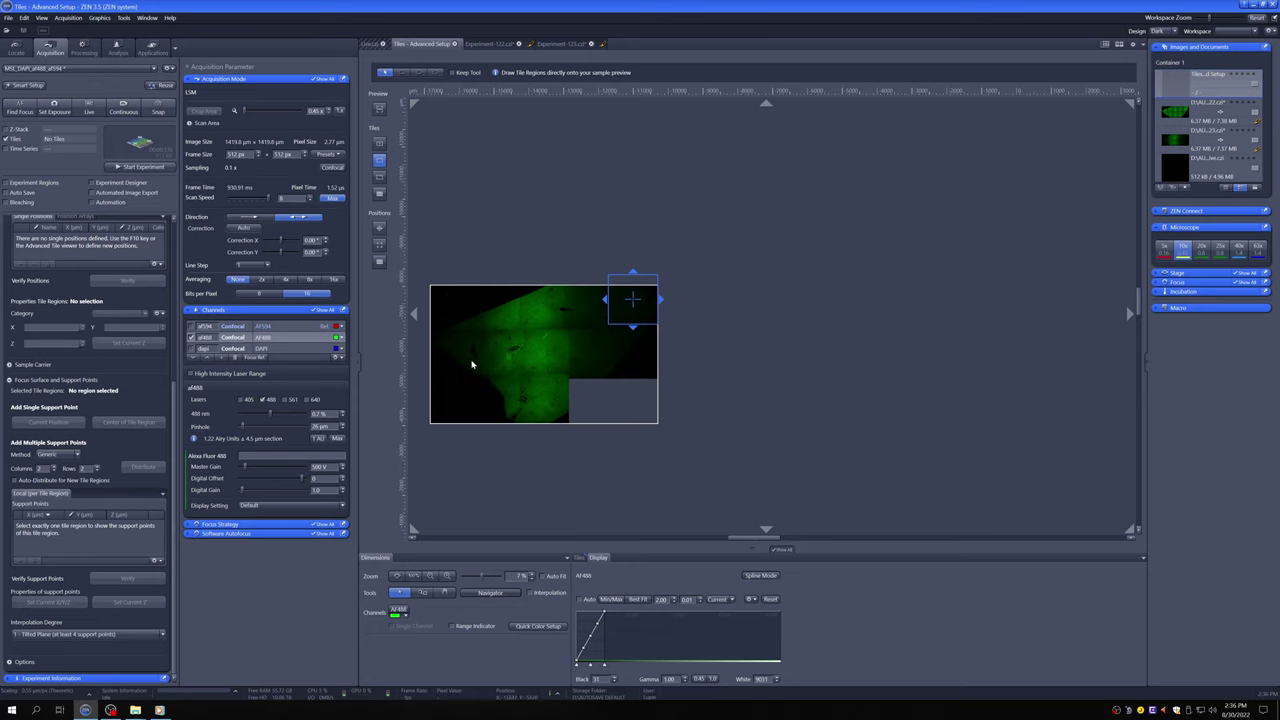
# - Draw TR1 across the tissue's middle band, adjusting edges to 16 tiles at 0.88x zoom
pyautogui.scroll(1, 474, 364)
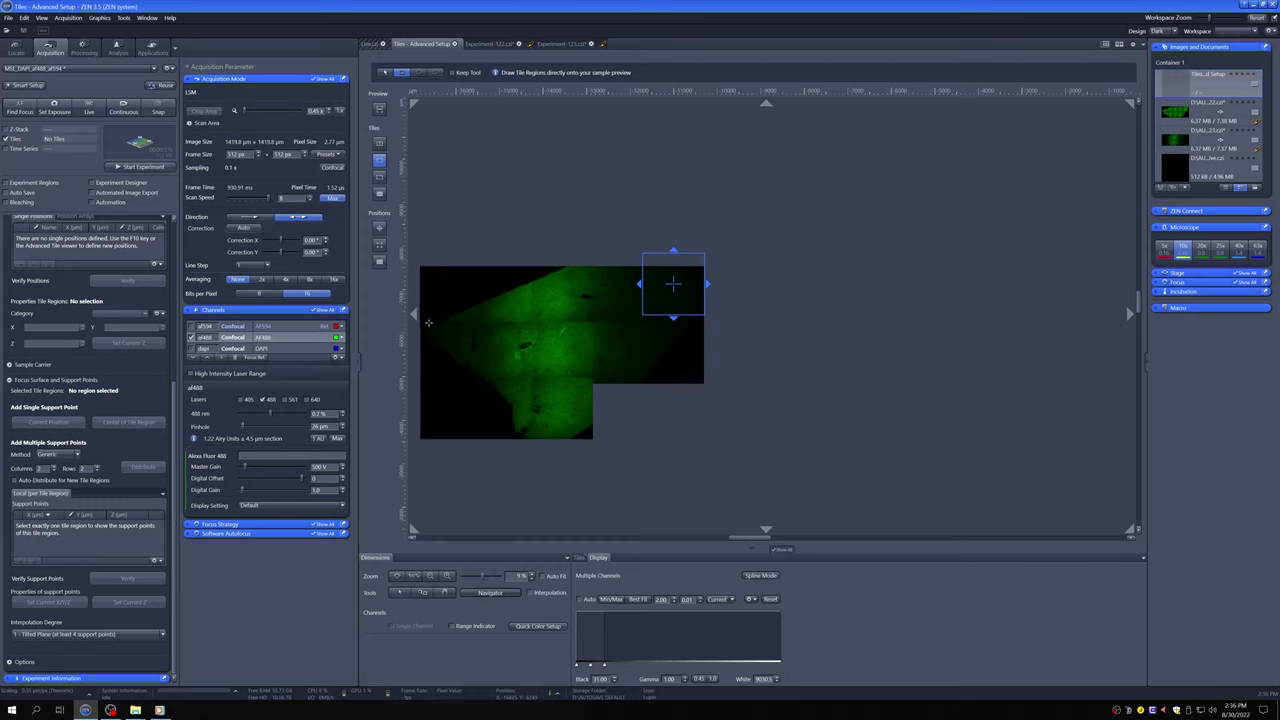
pyautogui.moveTo(428, 322); pyautogui.dragTo(695, 377)
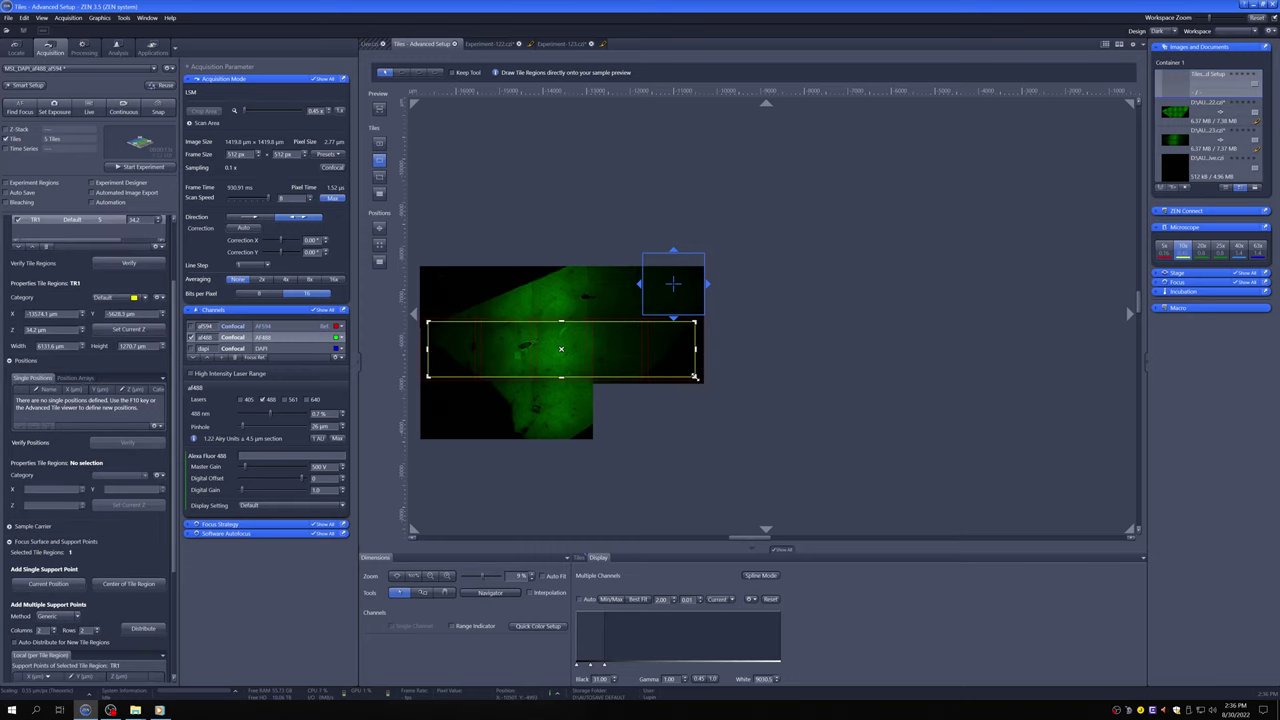
pyautogui.click(344, 109)
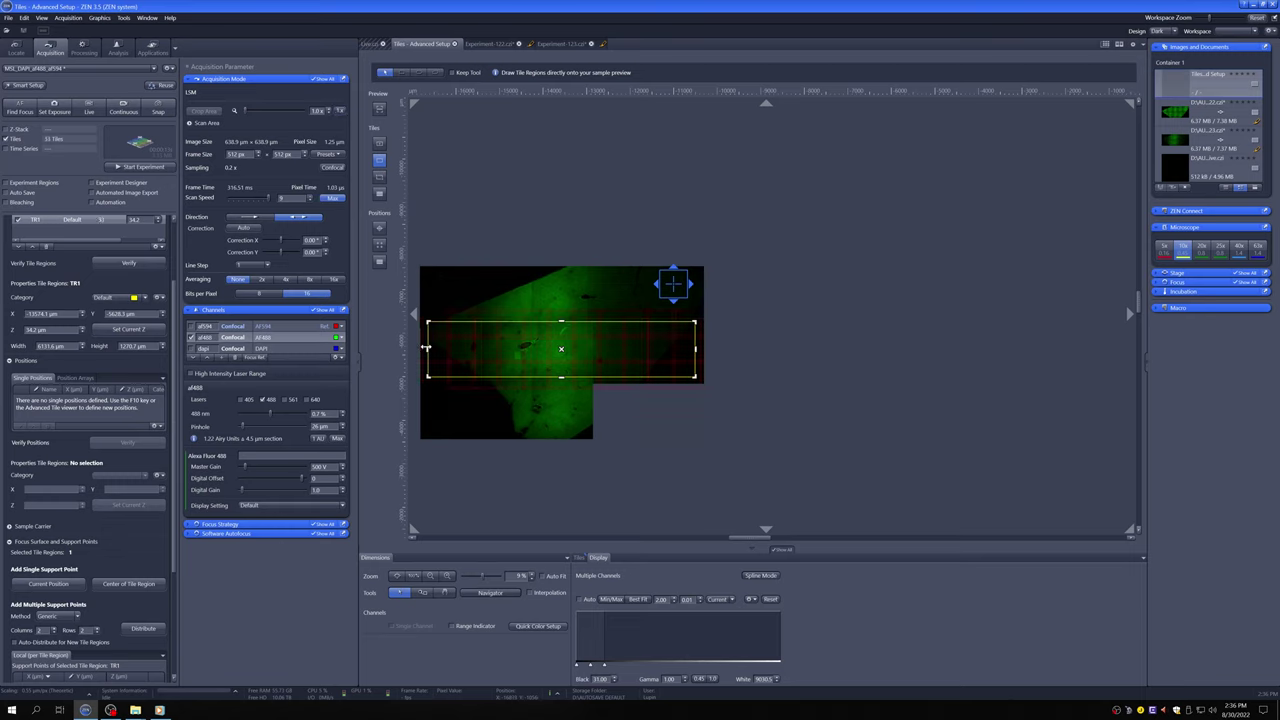
pyautogui.moveTo(426, 347); pyautogui.dragTo(439, 347)
pyautogui.moveTo(594, 342); pyautogui.dragTo(598, 327)
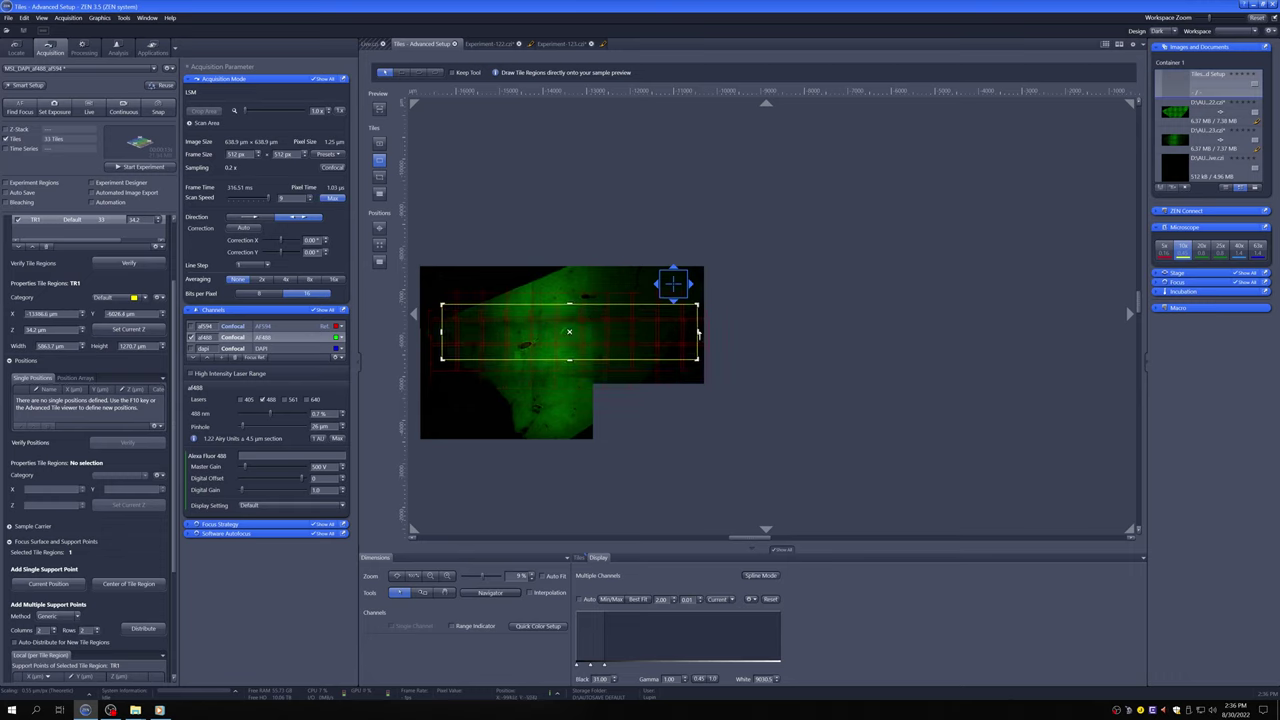
pyautogui.moveTo(698, 331); pyautogui.dragTo(654, 330)
pyautogui.moveTo(569, 316); pyautogui.dragTo(581, 316)
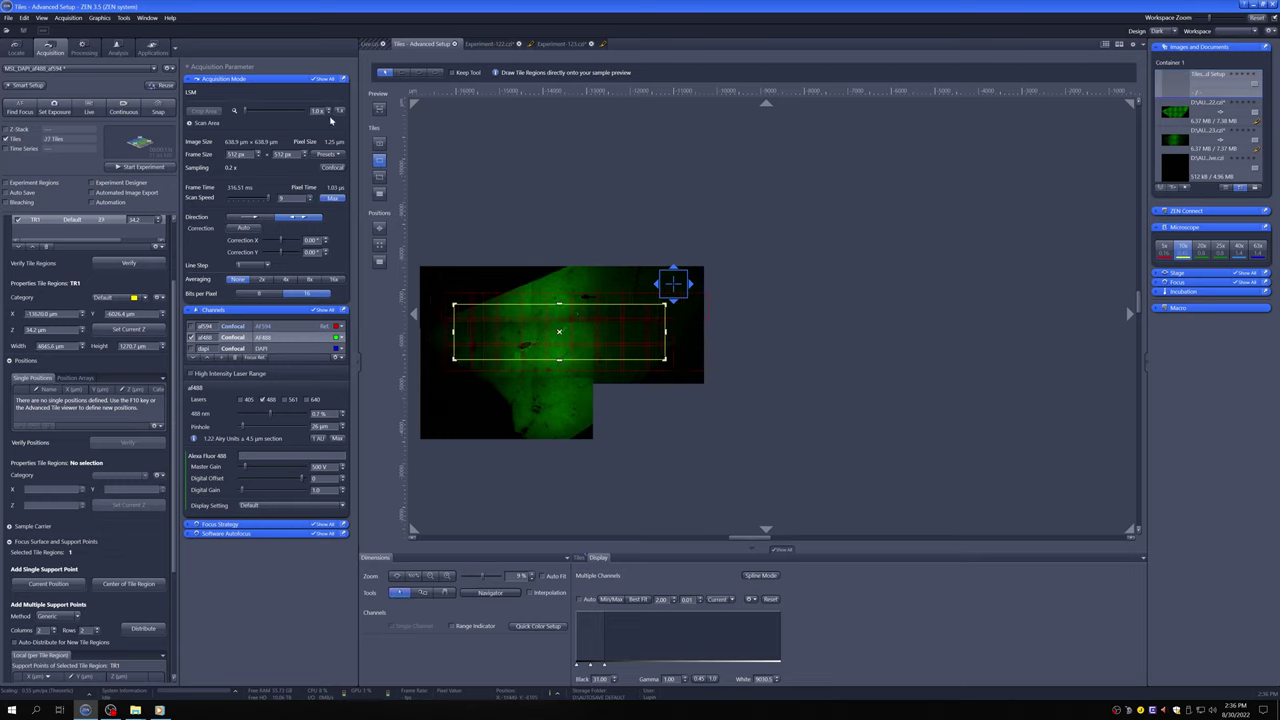
pyautogui.click(330, 115)
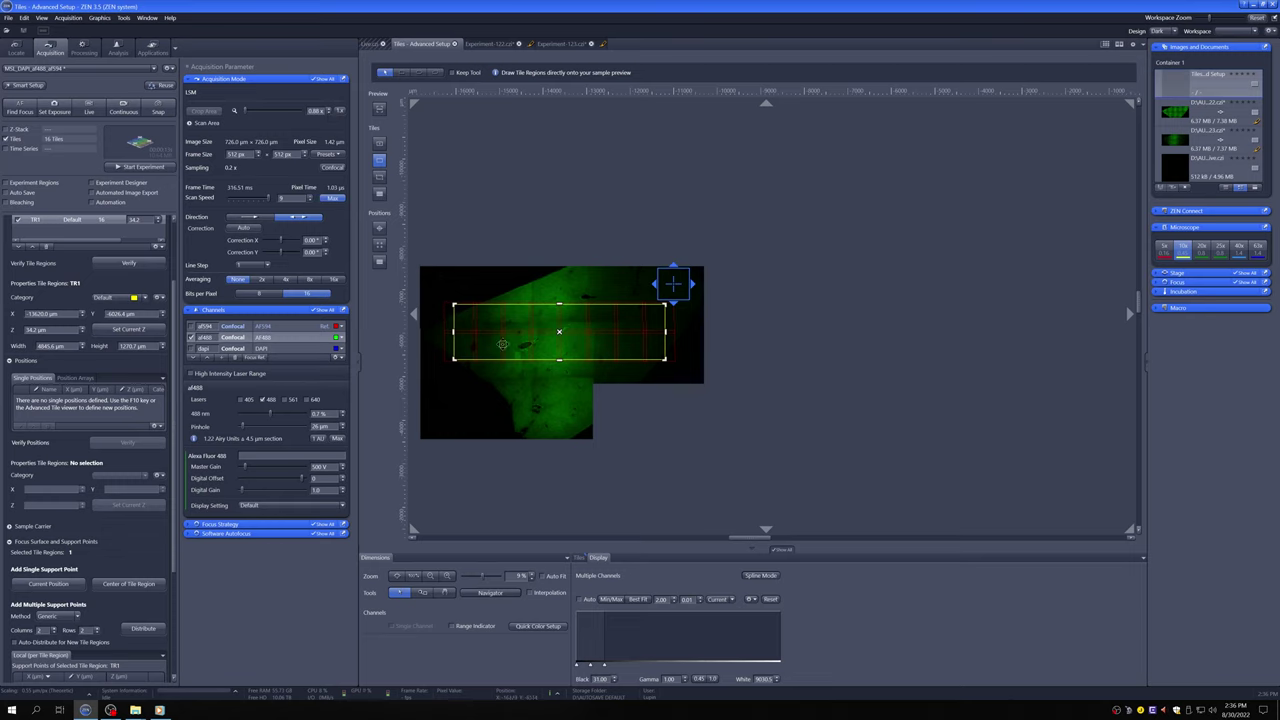
pyautogui.scroll(2, 477, 369)
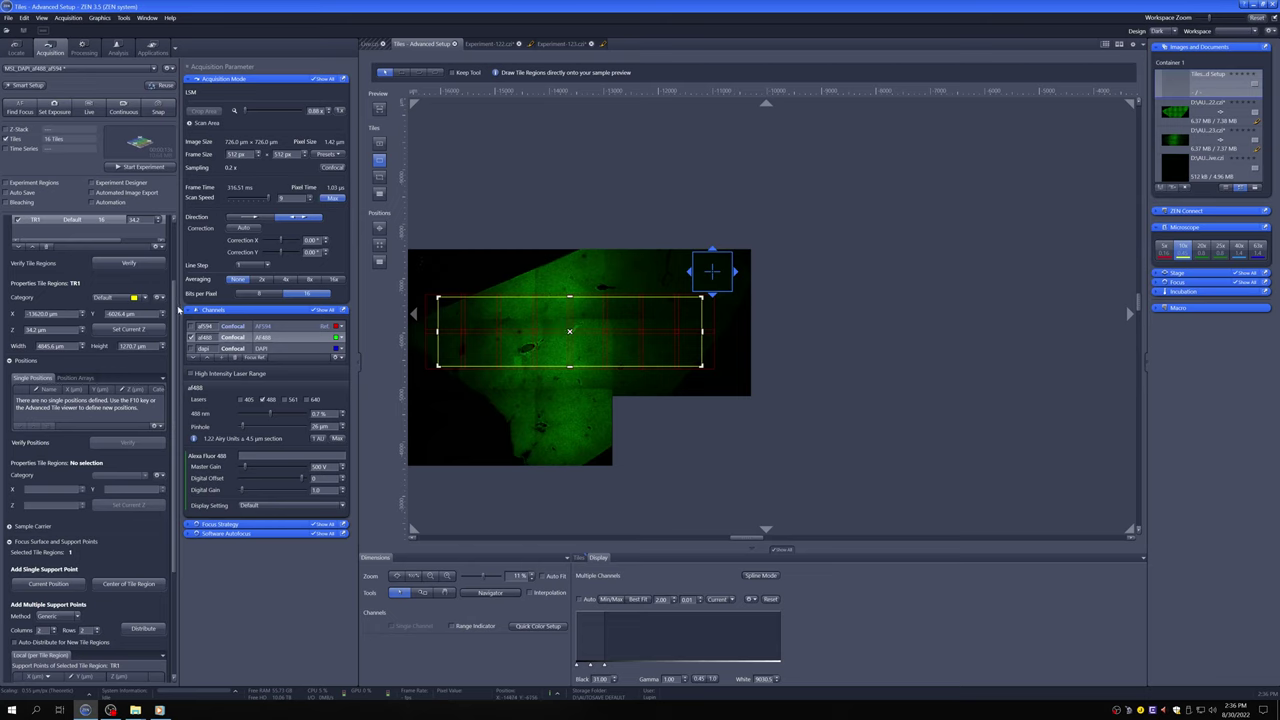
pyautogui.scroll(3, 168, 235)
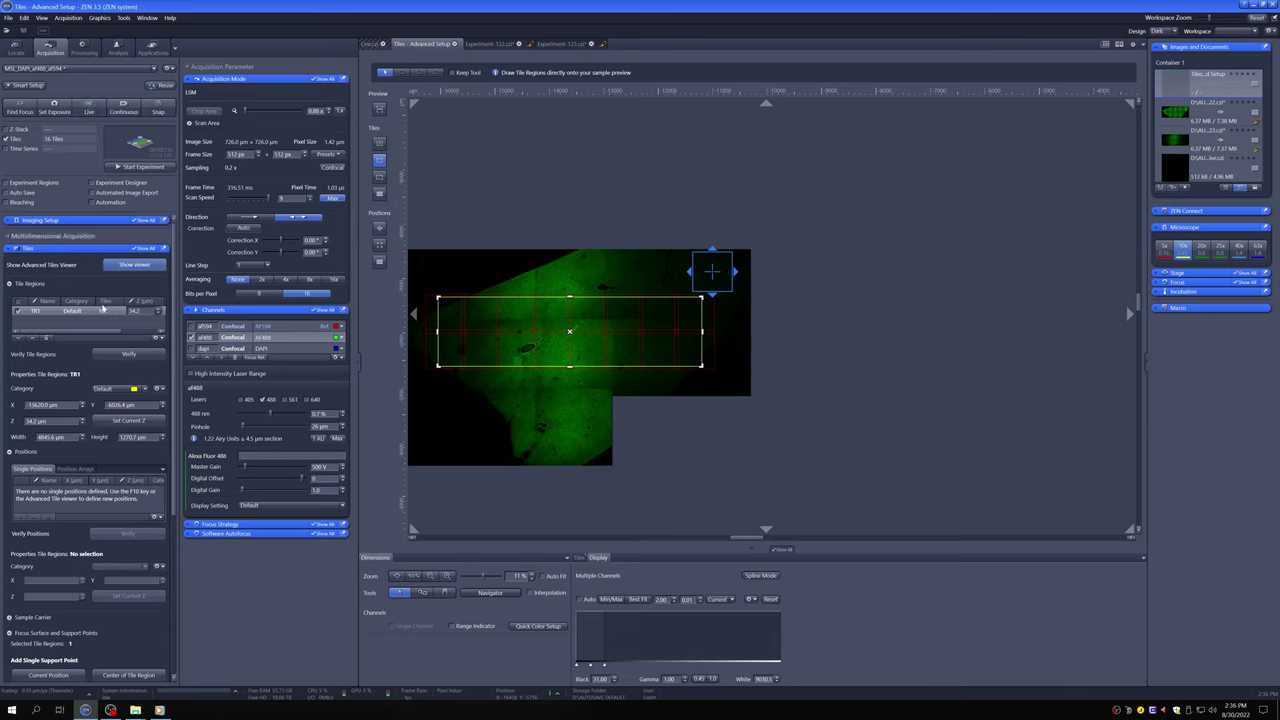
# - Verify TR1 by setting its focus Z to 41.9 µm under Live, then stop Live
pyautogui.click(122, 355)
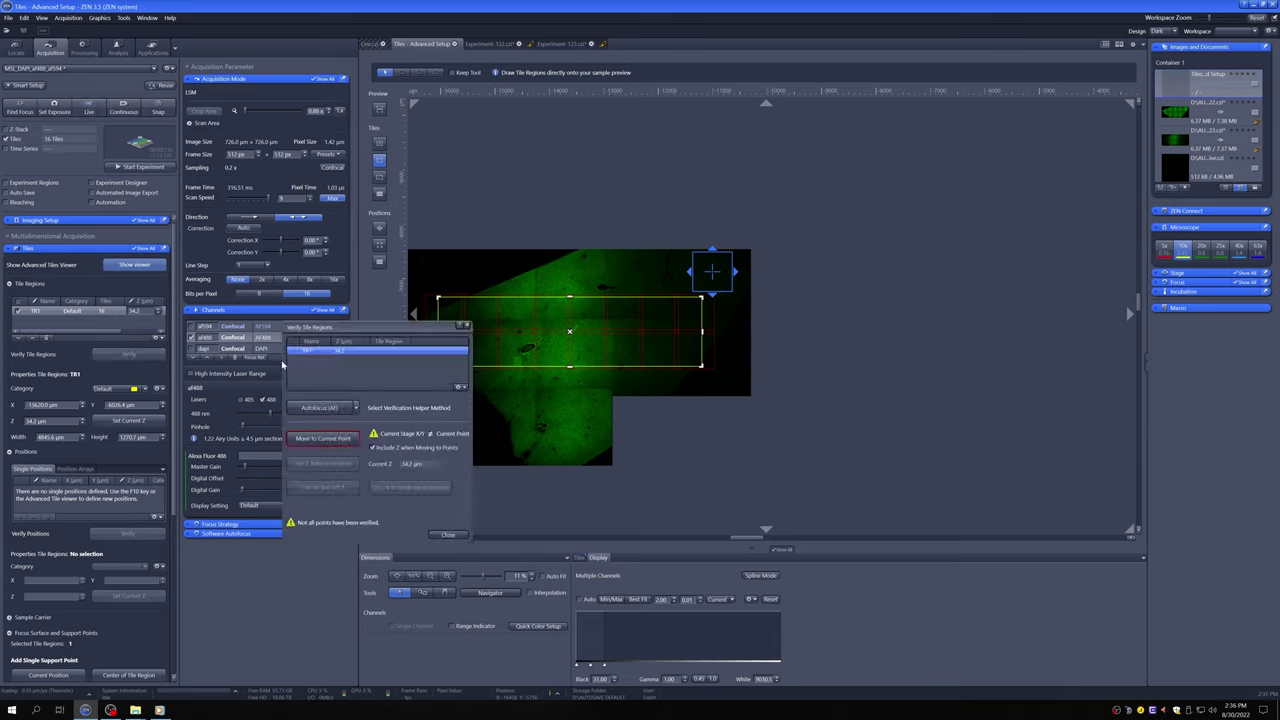
pyautogui.click(326, 440)
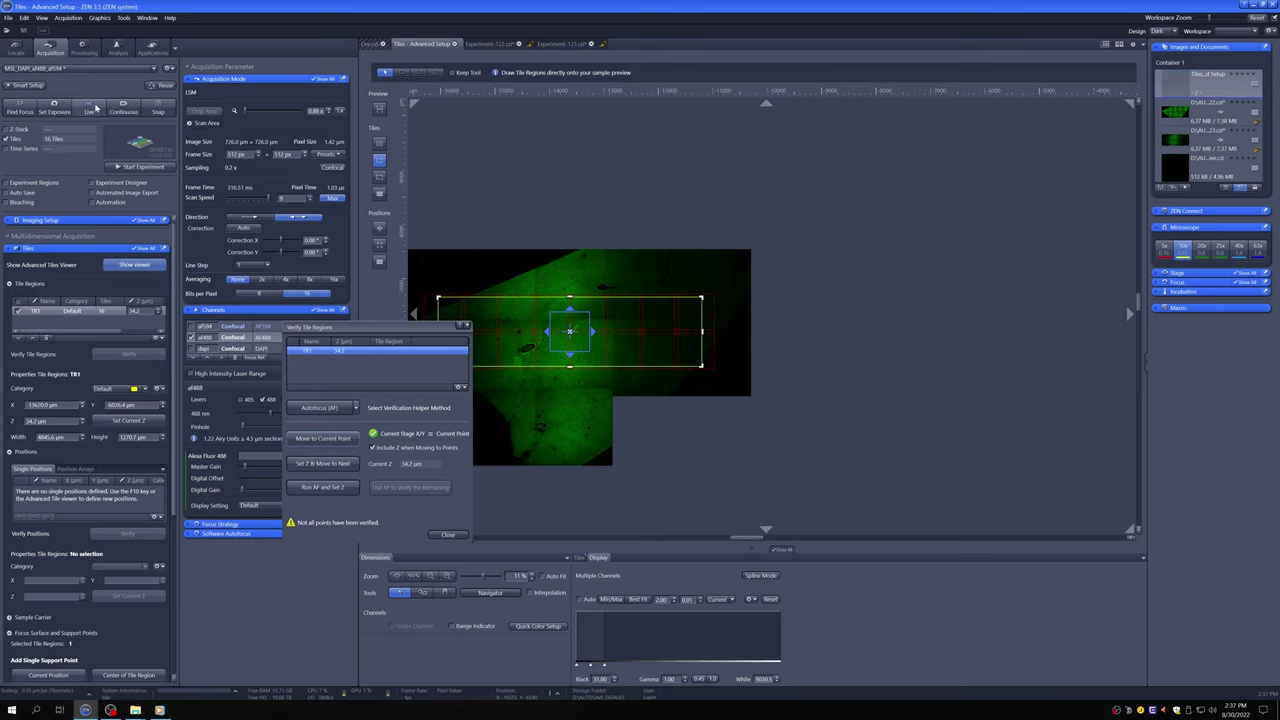
pyautogui.click(97, 105)
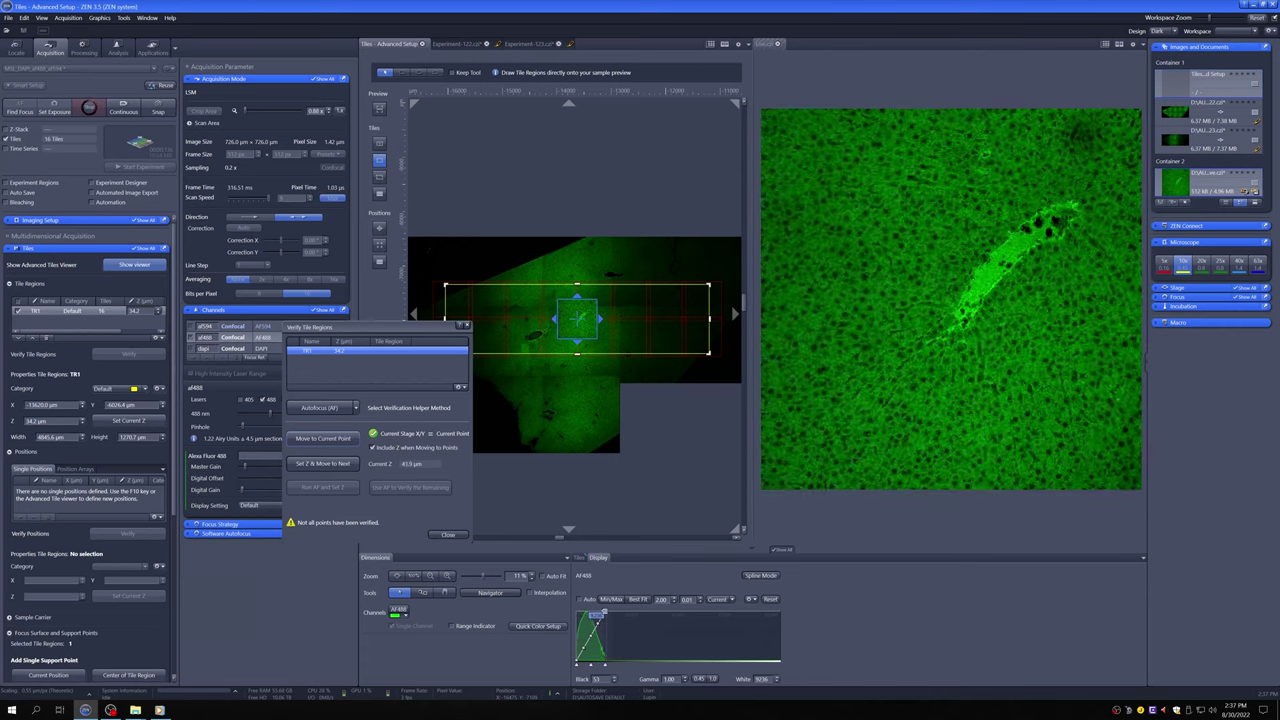
pyautogui.click(311, 465)
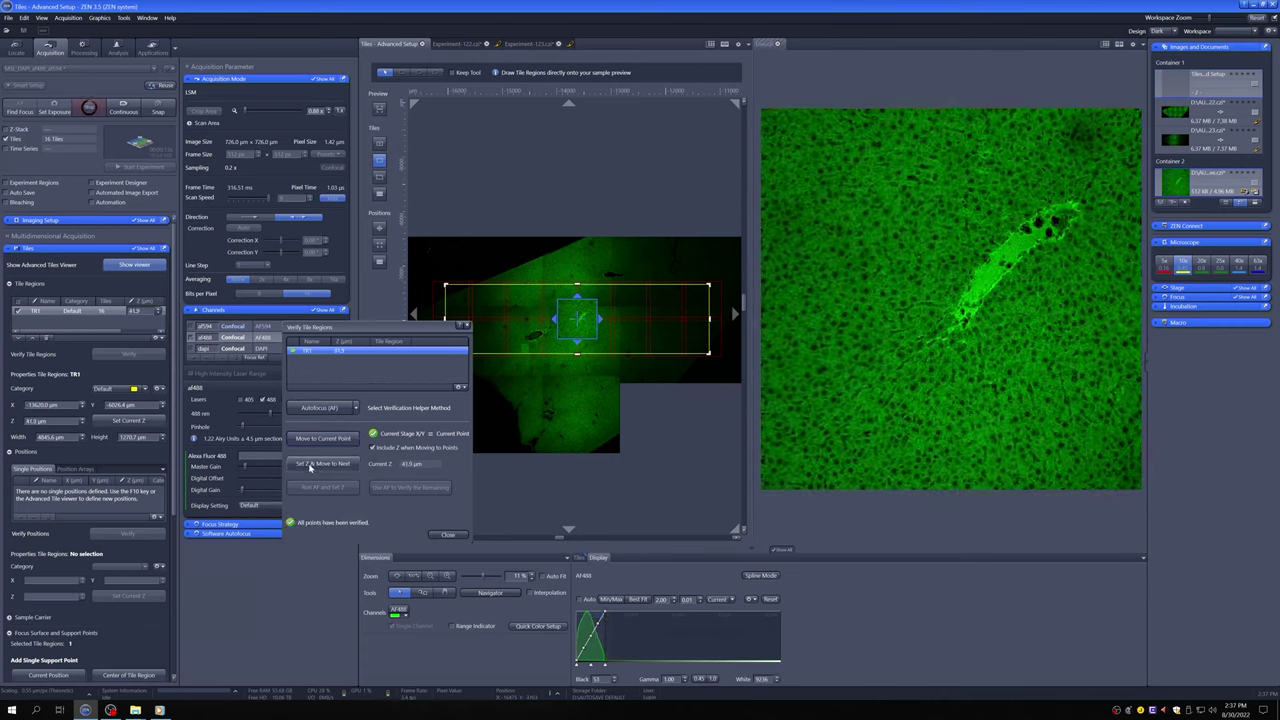
pyautogui.click(448, 534)
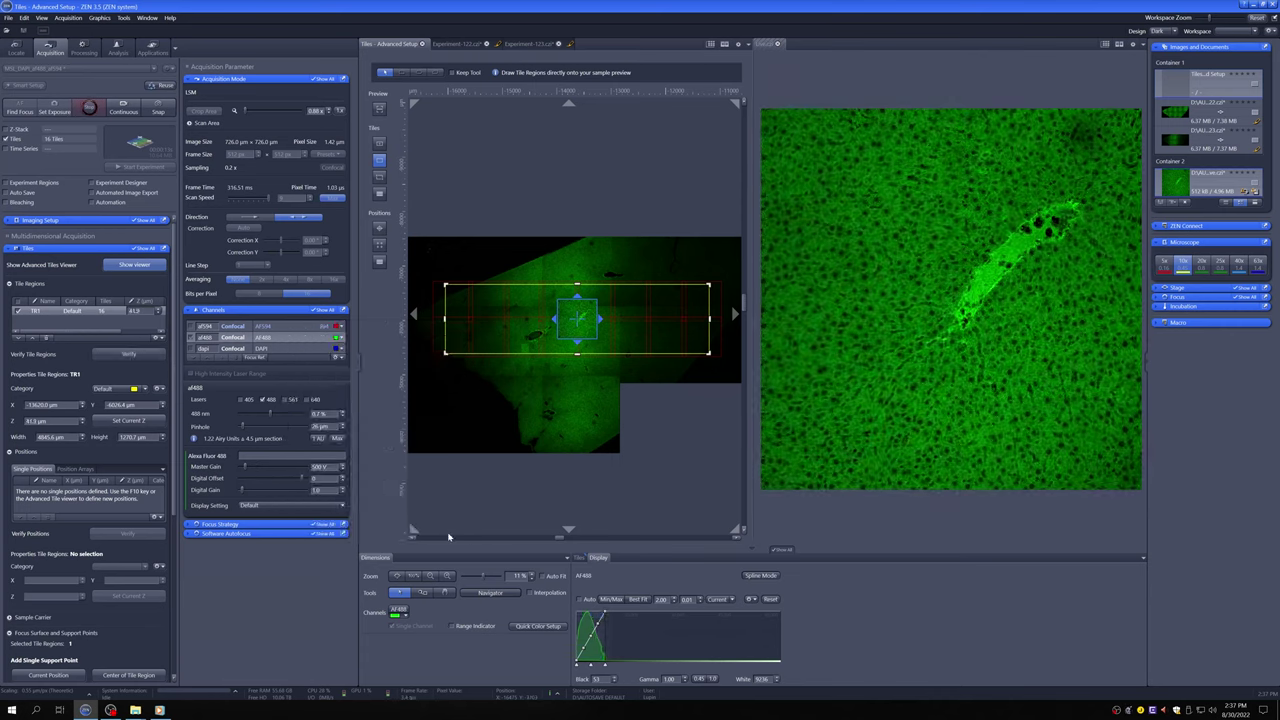
pyautogui.click(125, 113)
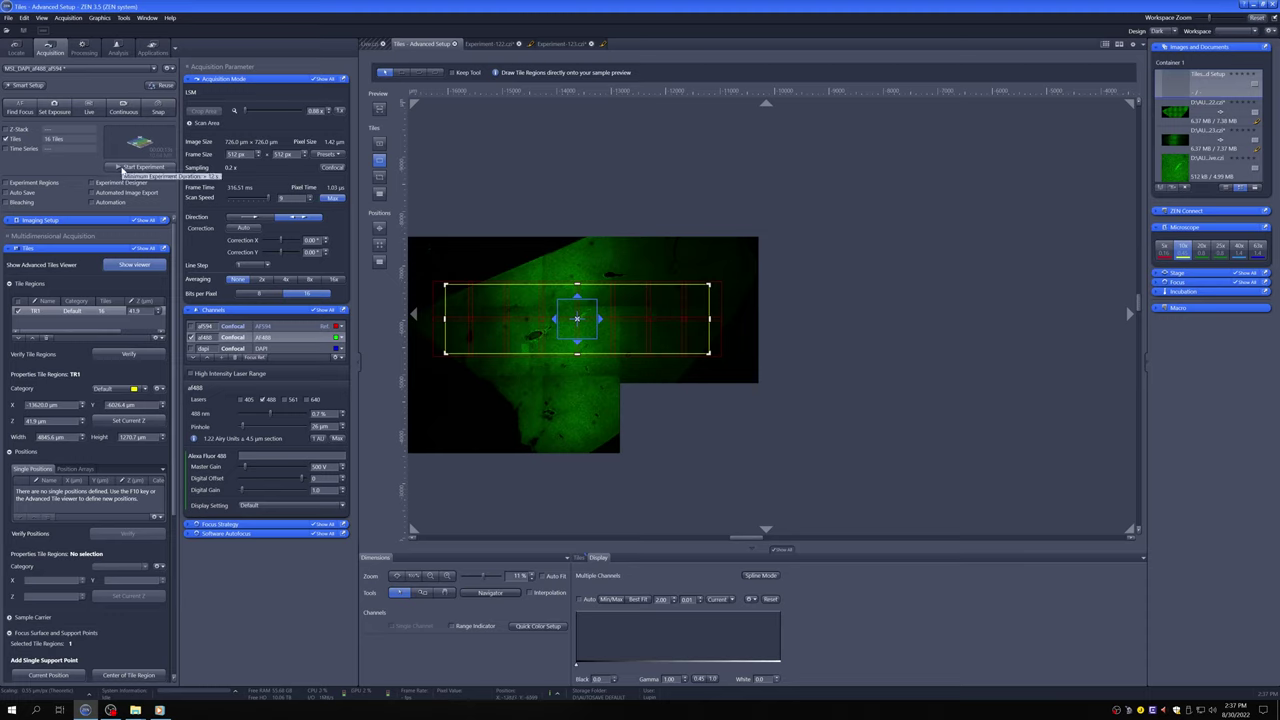
# - Acquire uncorrected Experiment-124.czi, inspect its darker out-of-focus areas, then fit the whole scan
pyautogui.click(122, 170)
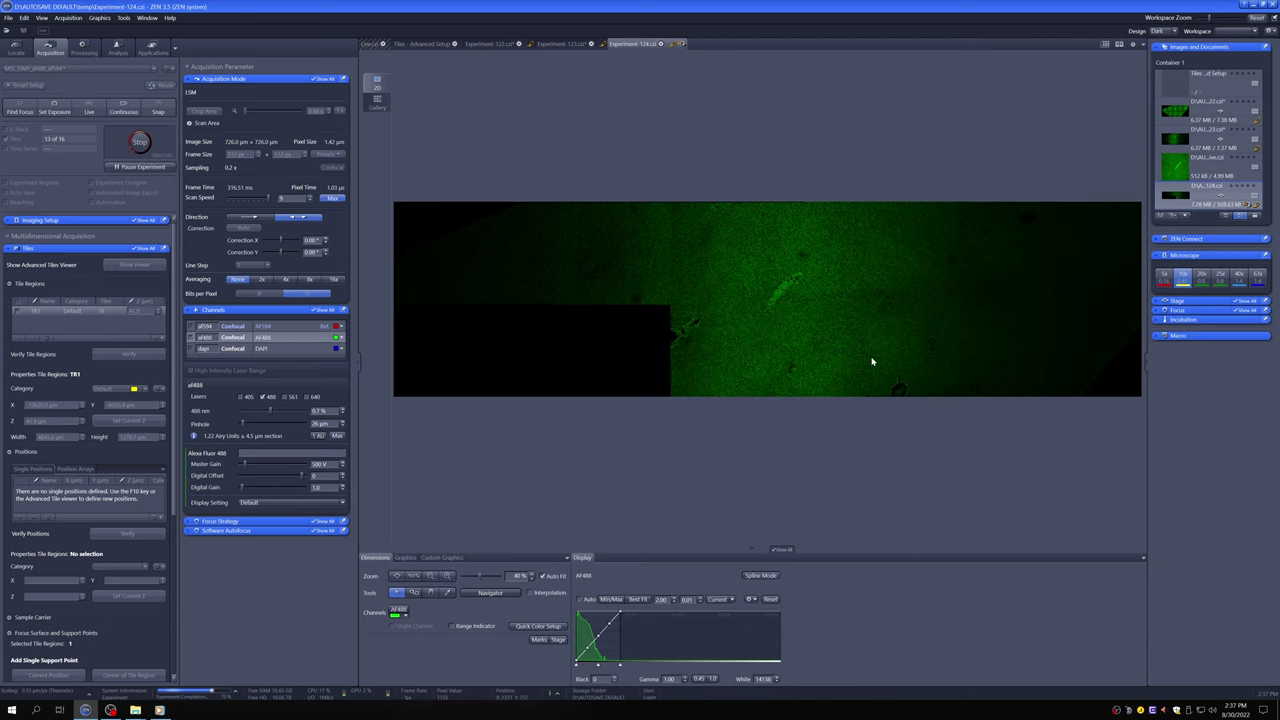
pyautogui.scroll(5, 810, 287)
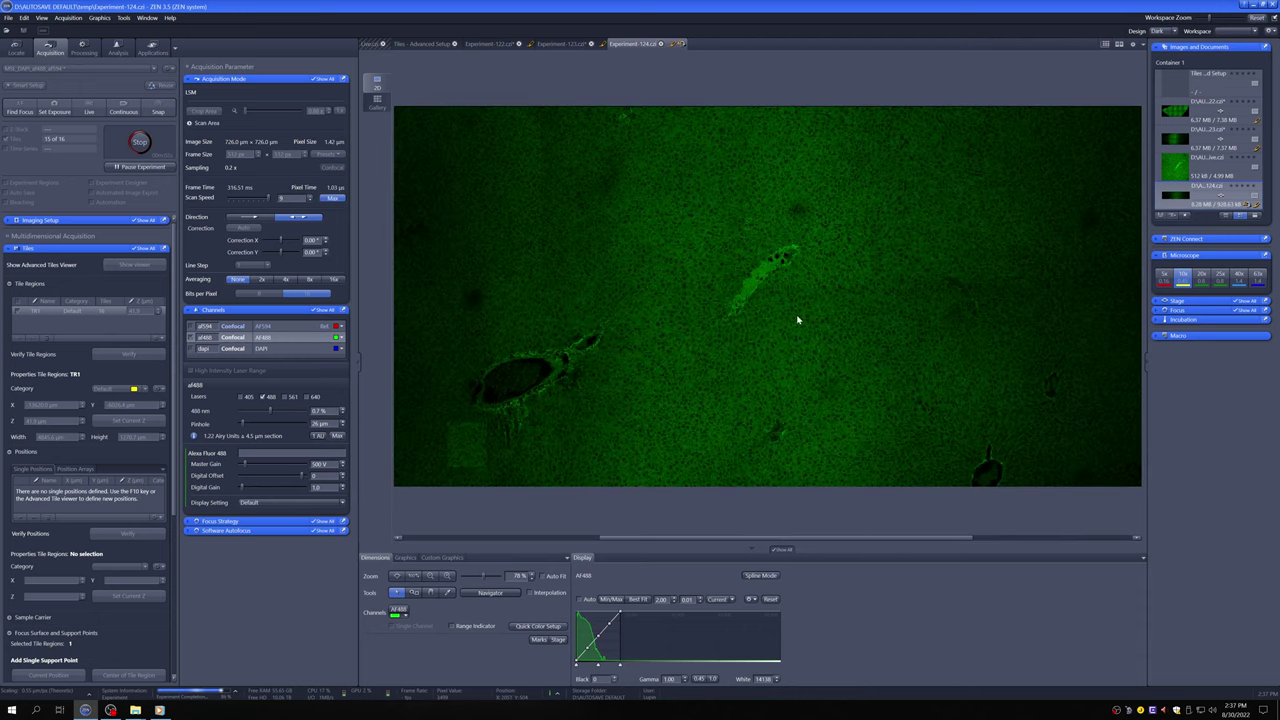
pyautogui.click(431, 592)
pyautogui.moveTo(470, 220); pyautogui.dragTo(526, 334)
pyautogui.moveTo(1100, 320); pyautogui.dragTo(451, 314)
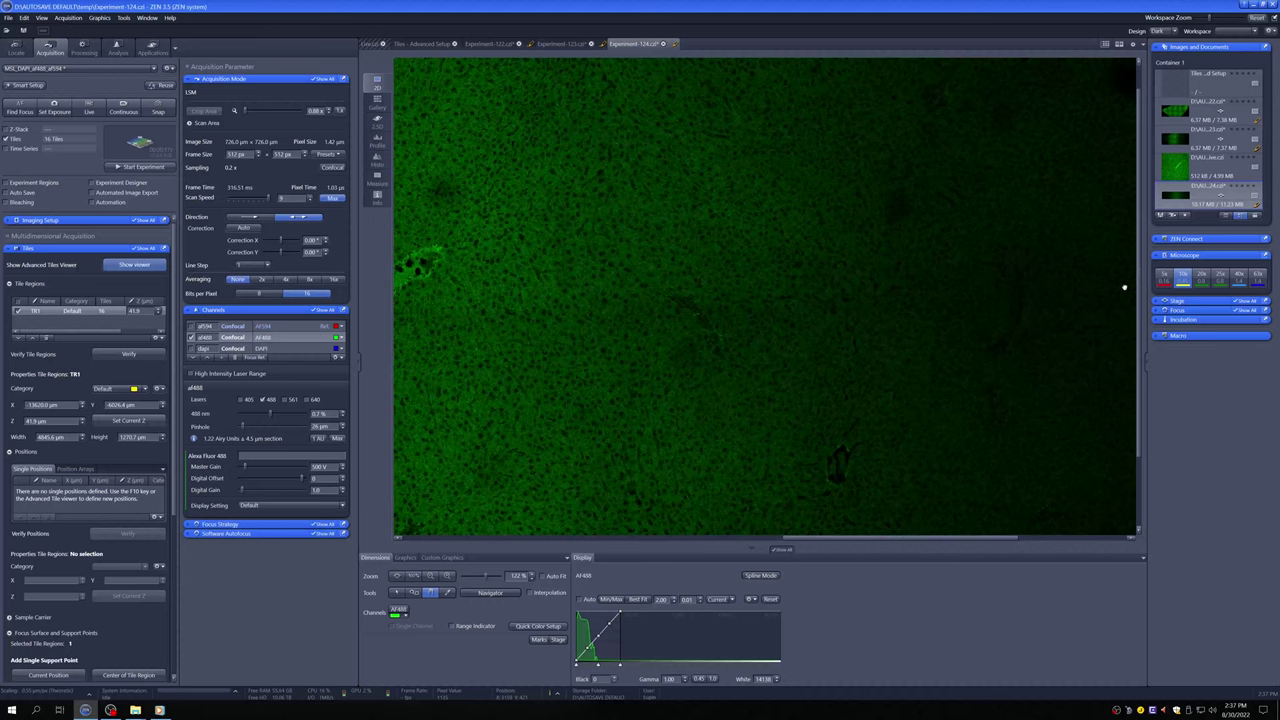
pyautogui.click(398, 577)
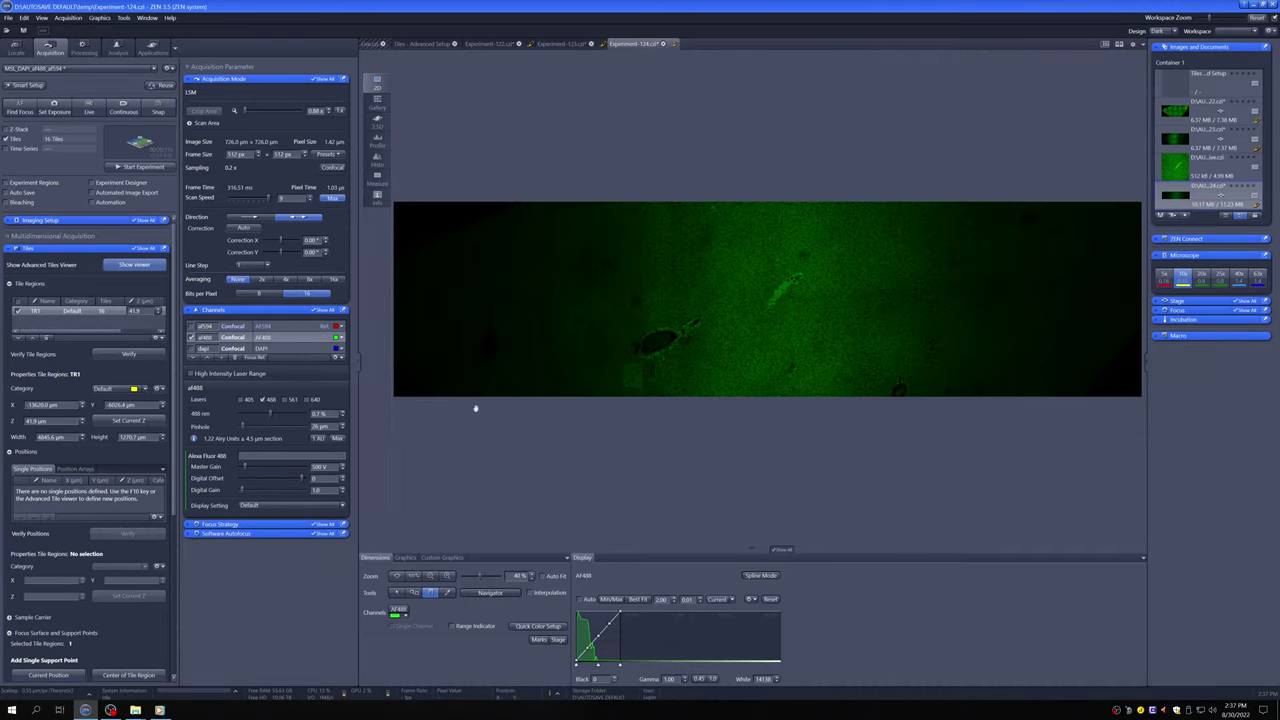
# - Return to Tiles – Advanced Setup and distribute four support points 2 × 2 across TR1
pyautogui.click(424, 45)
pyautogui.scroll(-5, 50, 575)
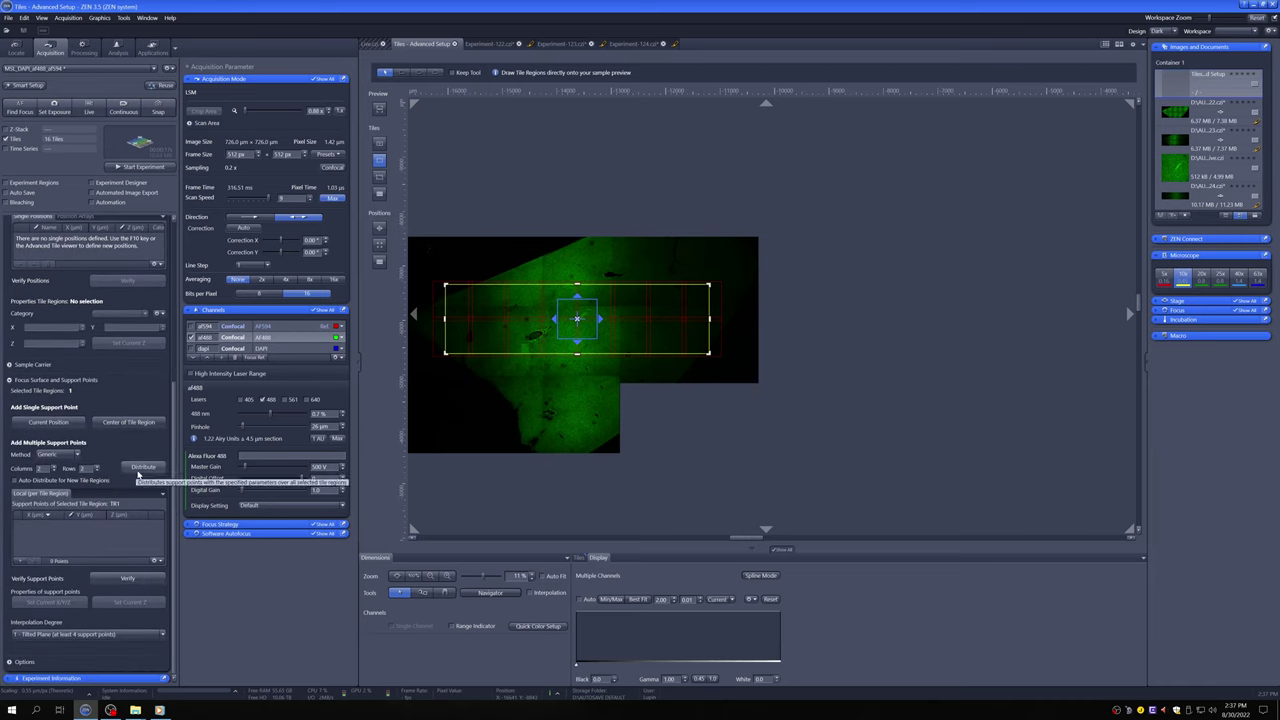
pyautogui.click(141, 467)
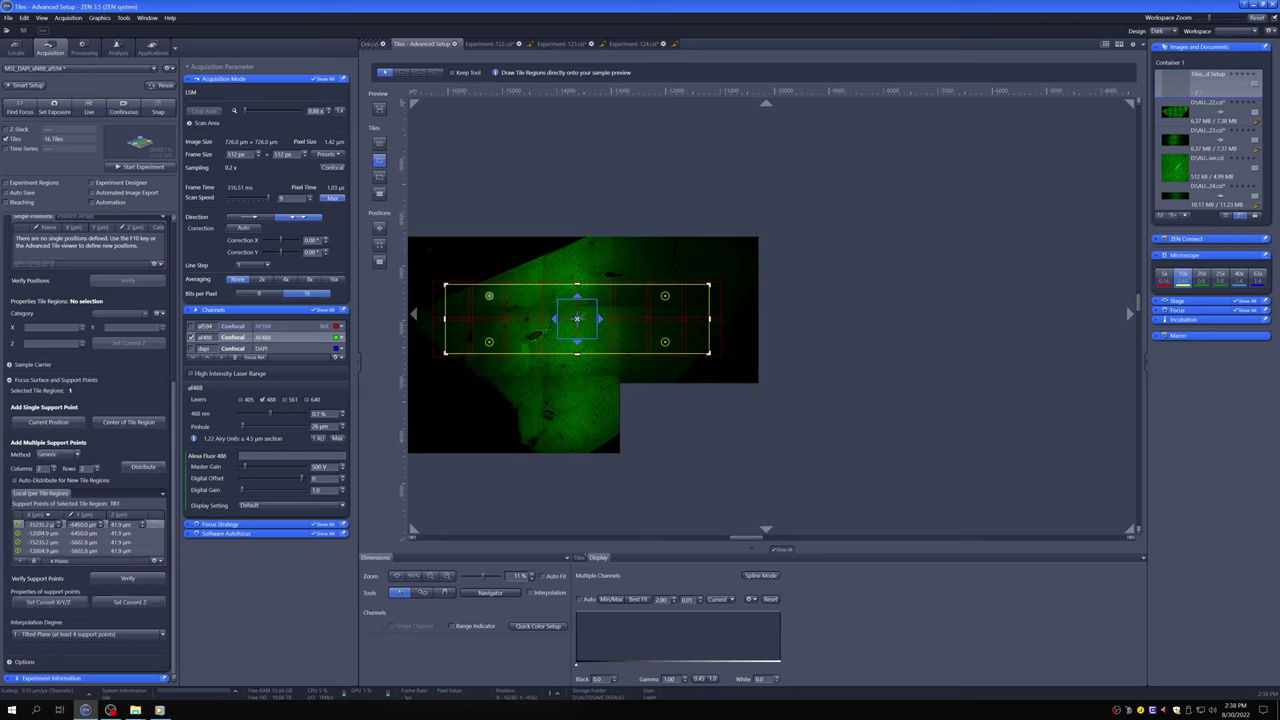
# - Verify all four support points with Live, storing each in-focus Z (35.6–46.0 µm)
pyautogui.click(140, 582)
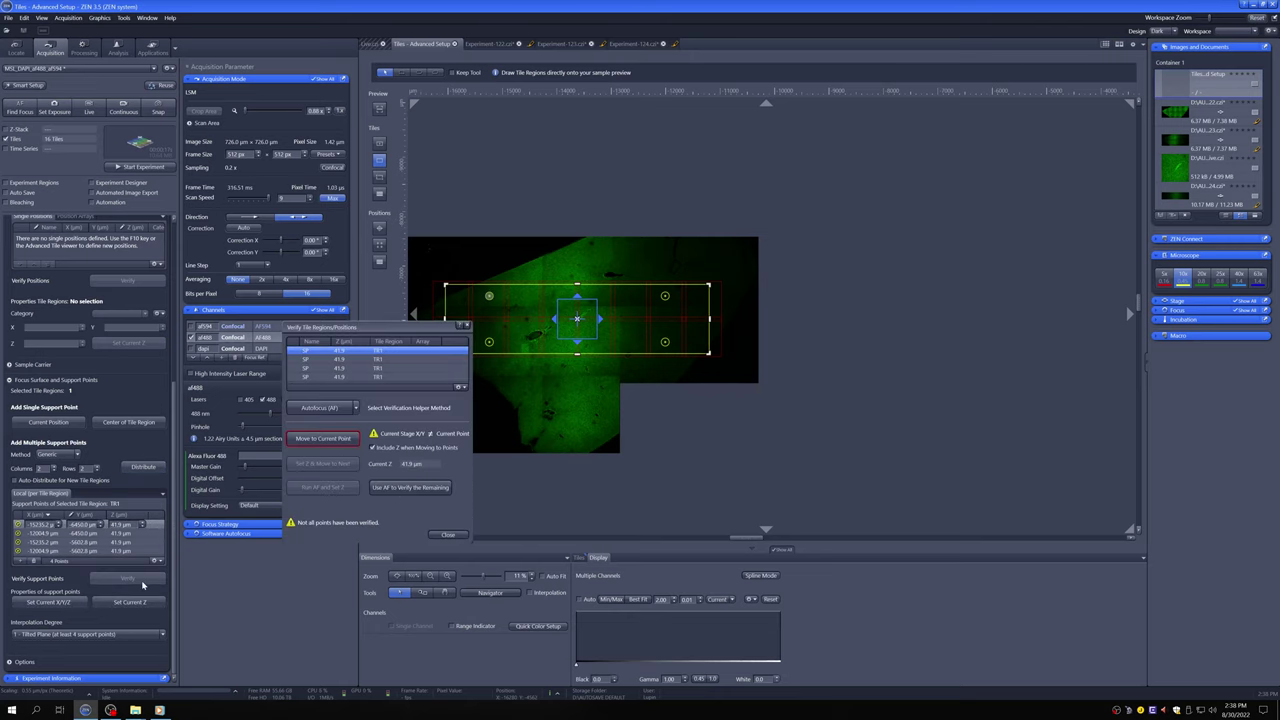
pyautogui.click(323, 438)
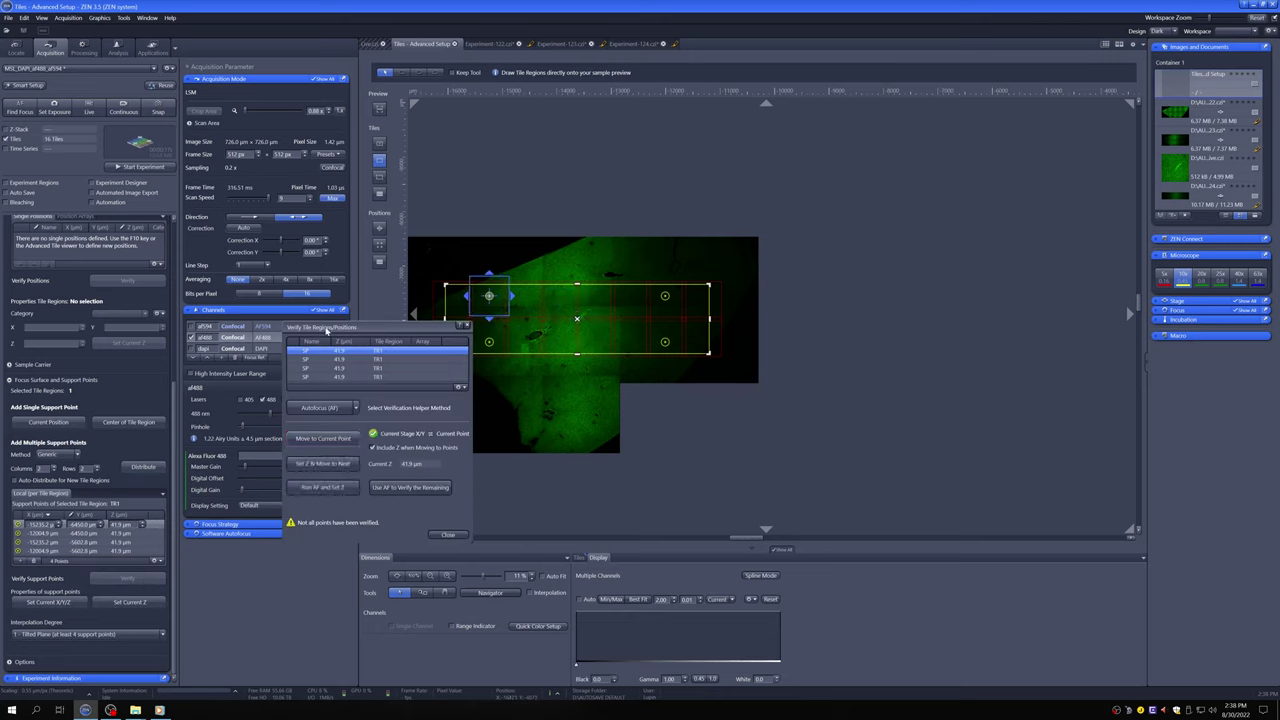
pyautogui.click(92, 112)
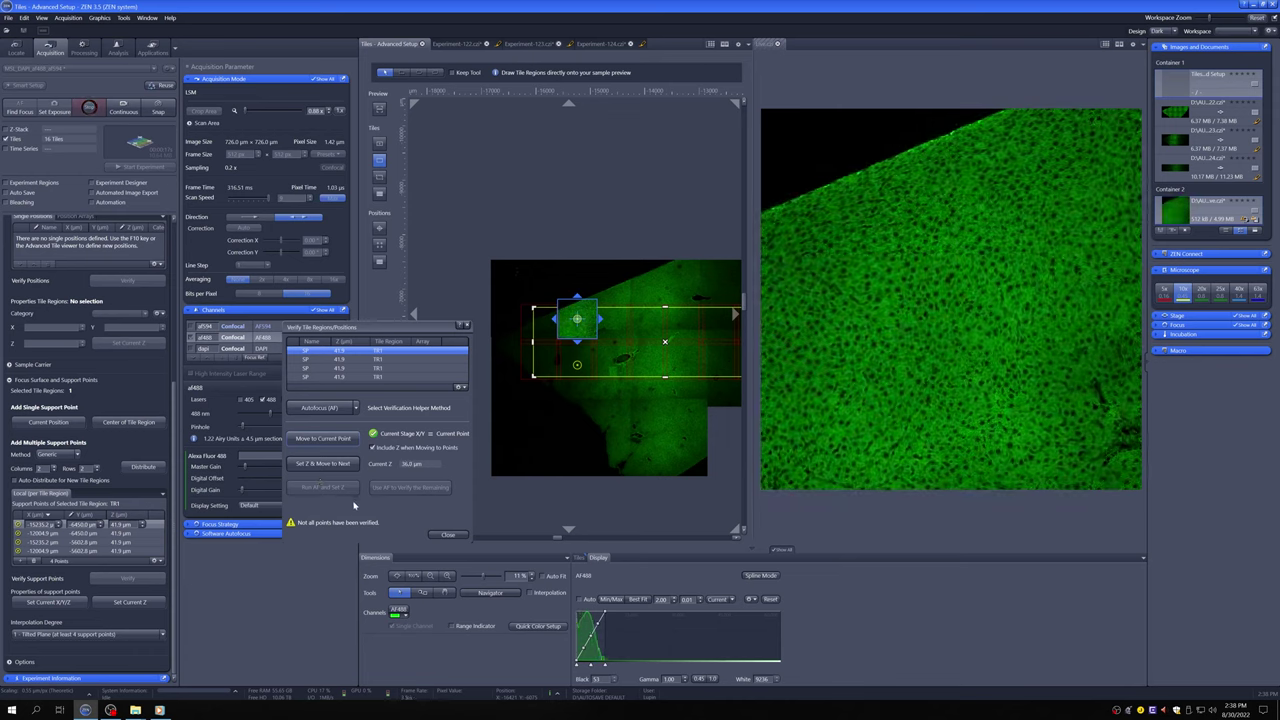
pyautogui.click(330, 464)
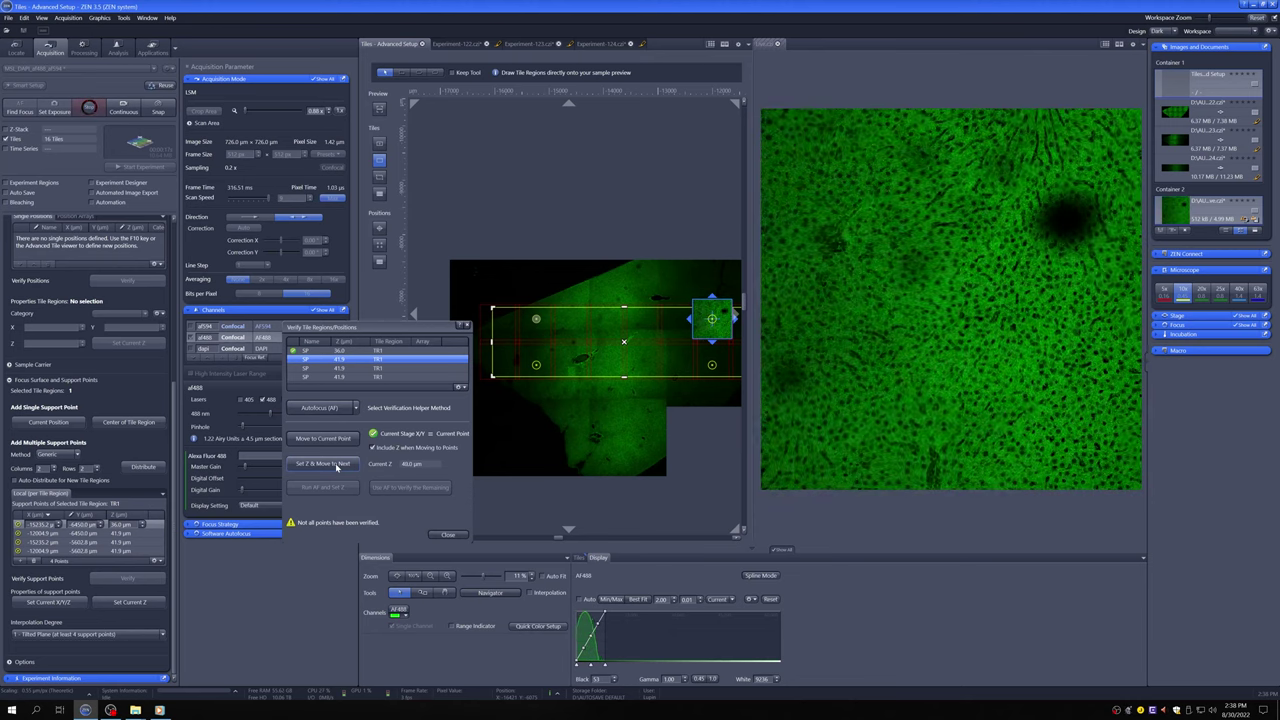
pyautogui.click(338, 466)
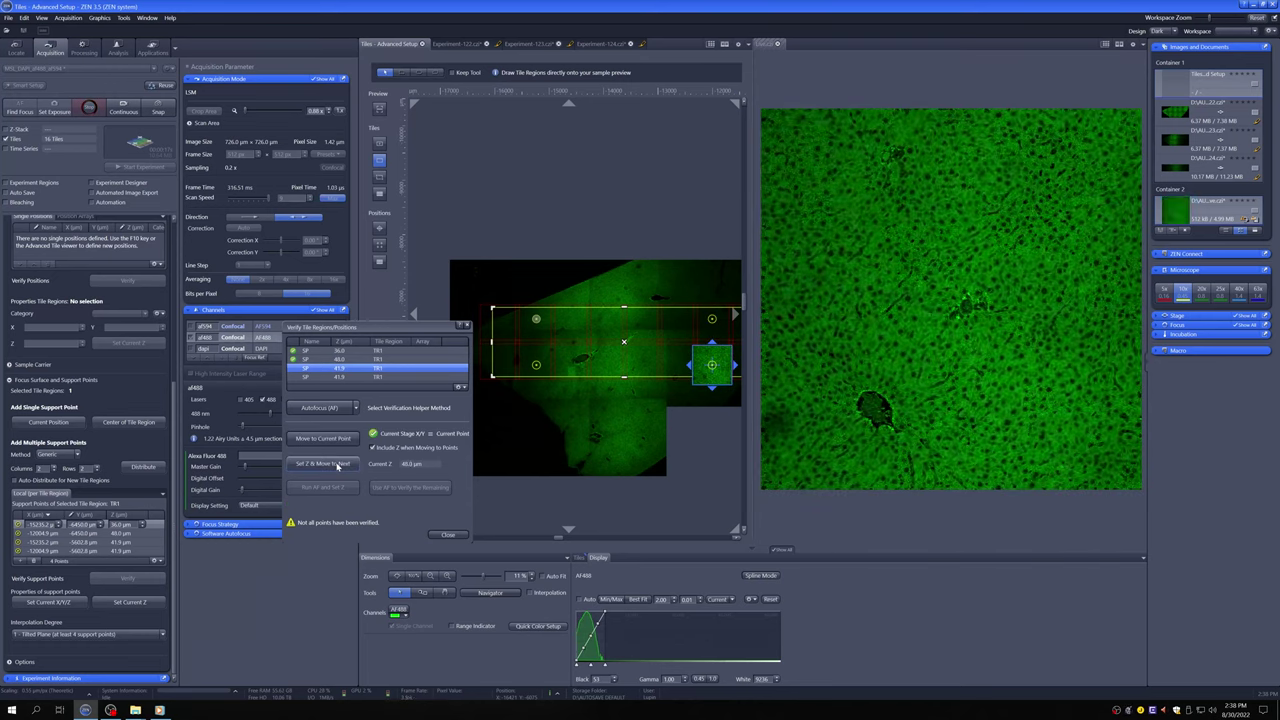
pyautogui.click(338, 466)
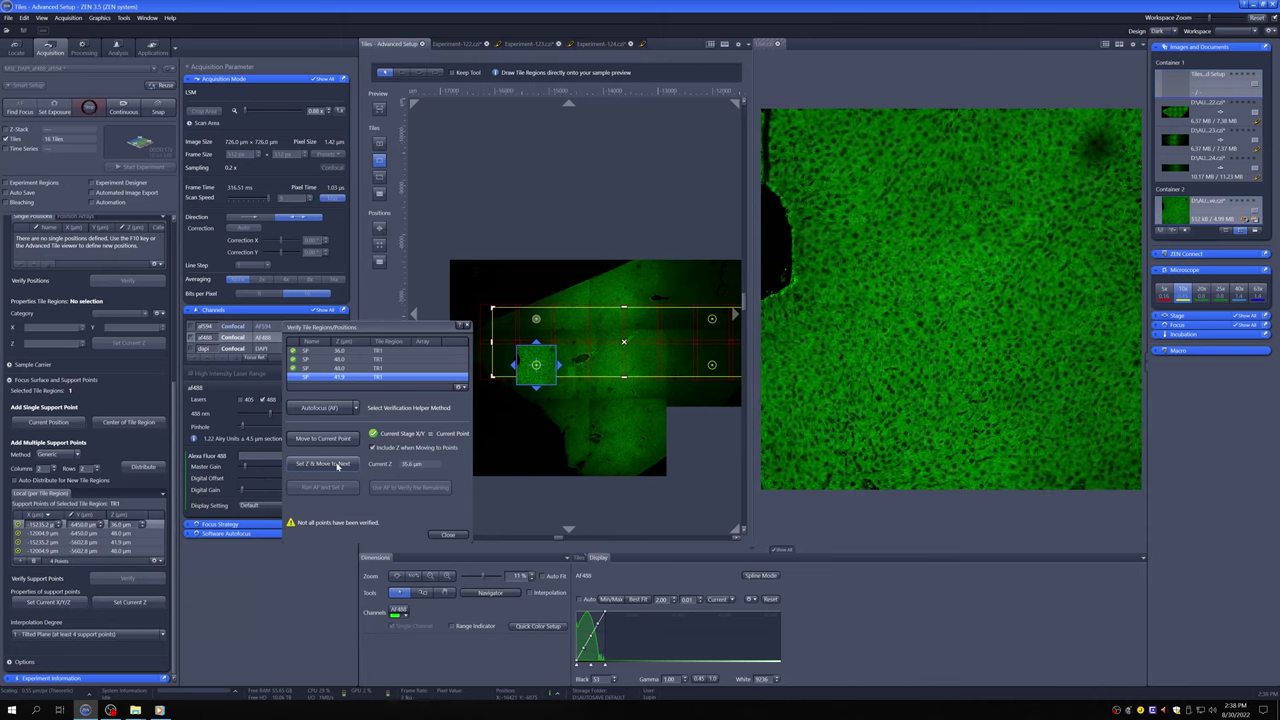
pyautogui.click(338, 465)
pyautogui.click(450, 536)
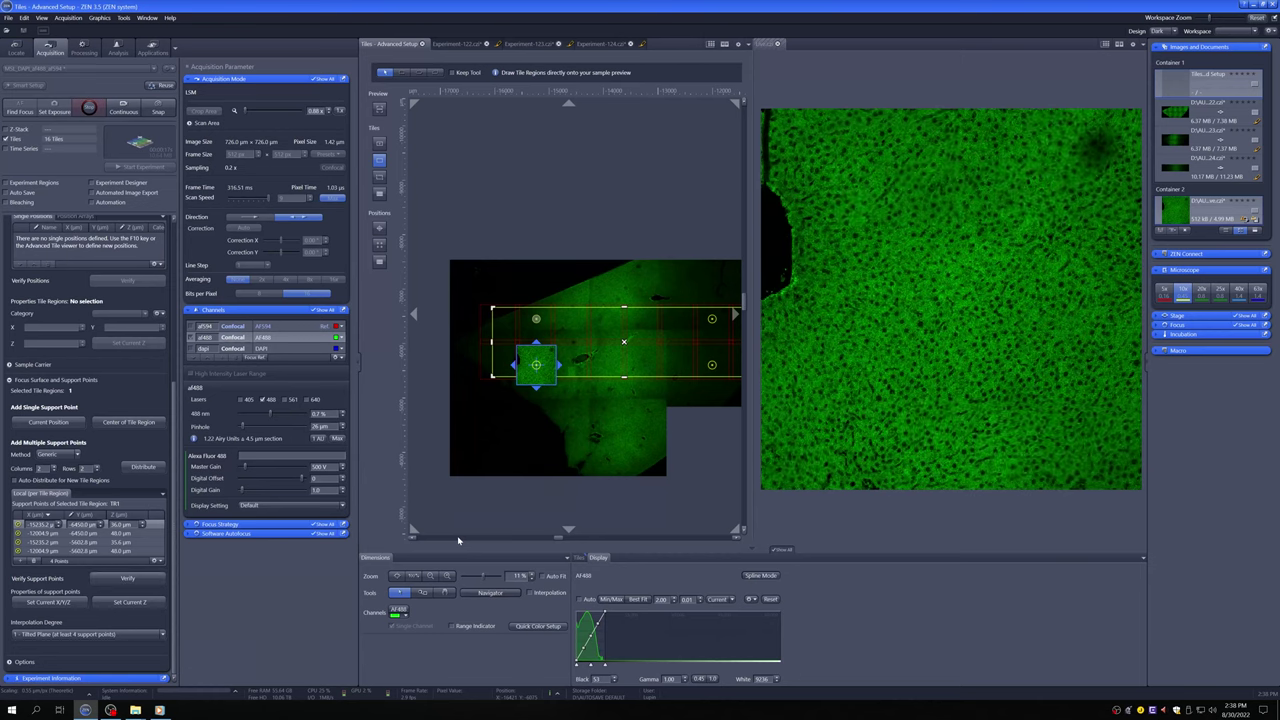
# - Stop Live, acquire focus-corrected Experiment-125.czi, and brighten it by lowering the histogram white point
pyautogui.click(91, 110)
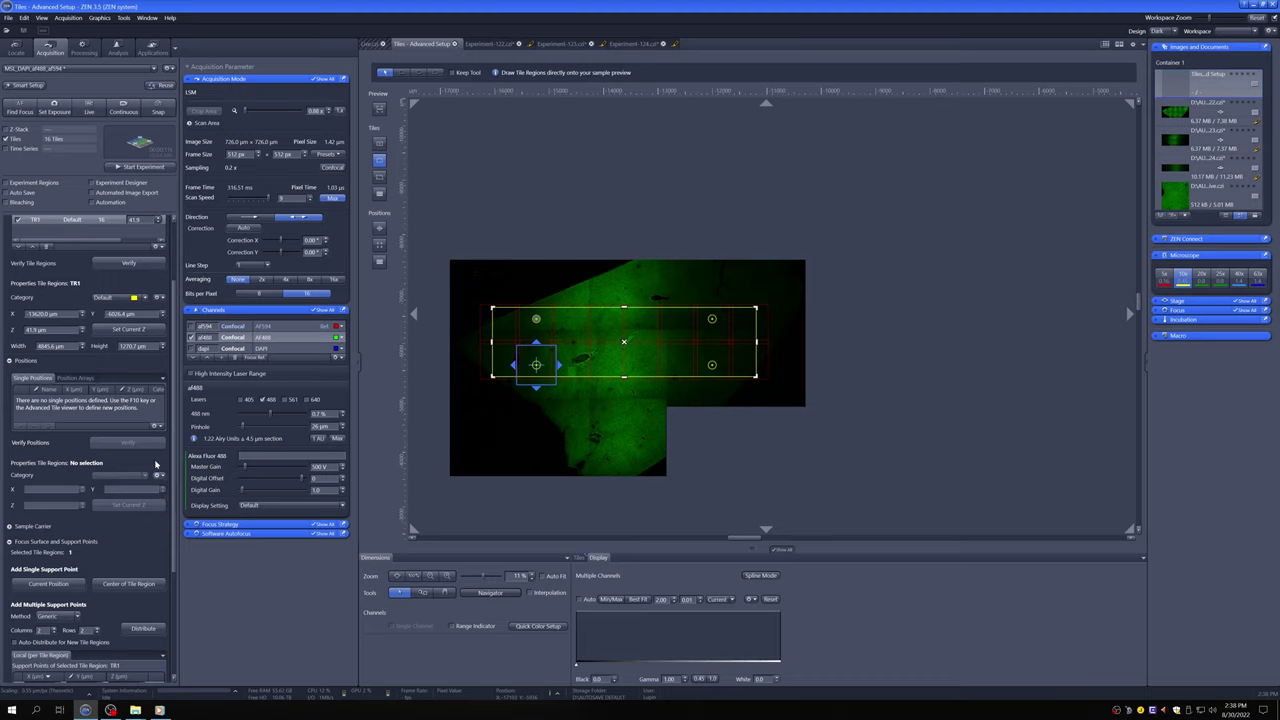
pyautogui.click(142, 166)
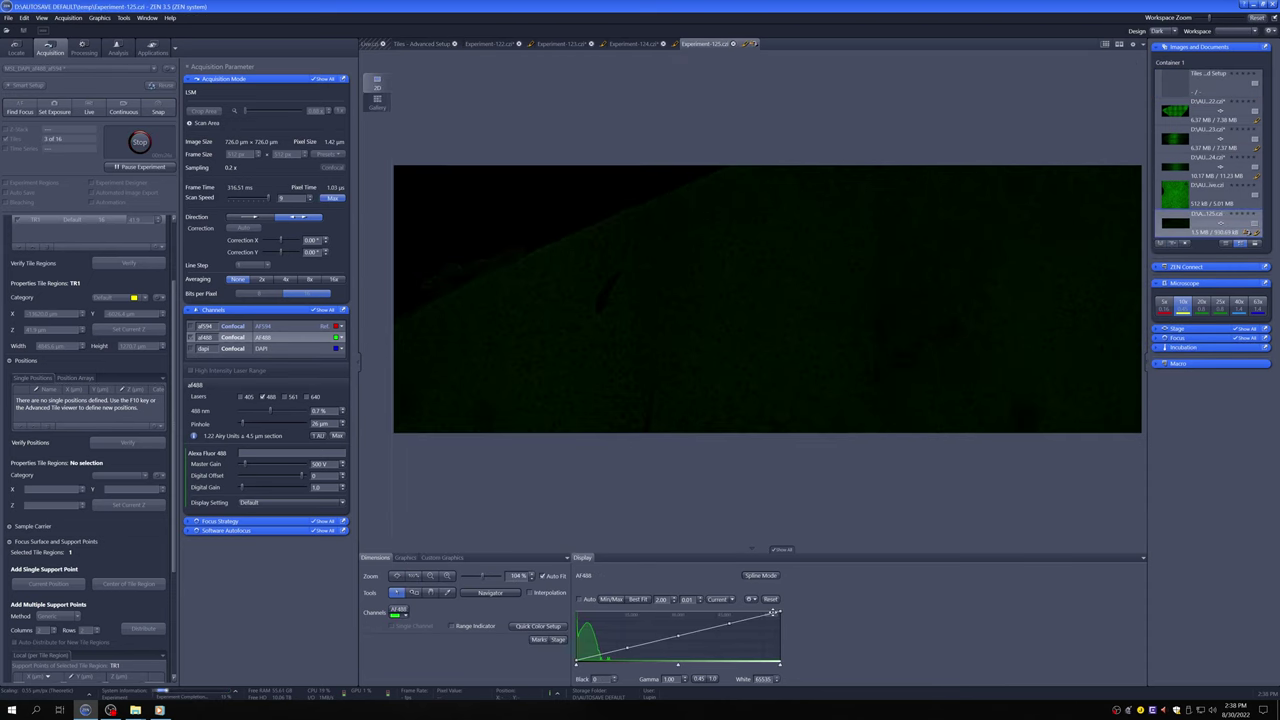
pyautogui.moveTo(780, 612); pyautogui.dragTo(612, 614)
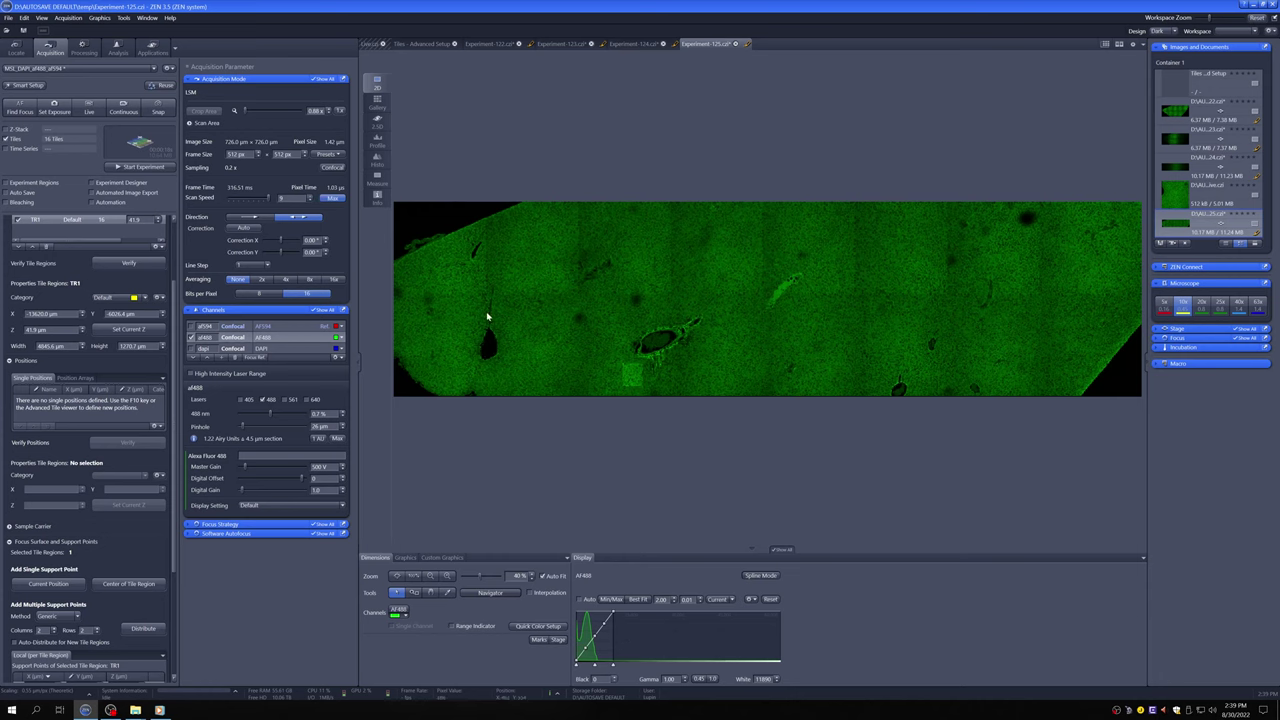
# - Split the image viewer into 2 containers
pyautogui.rightClick(698, 45)
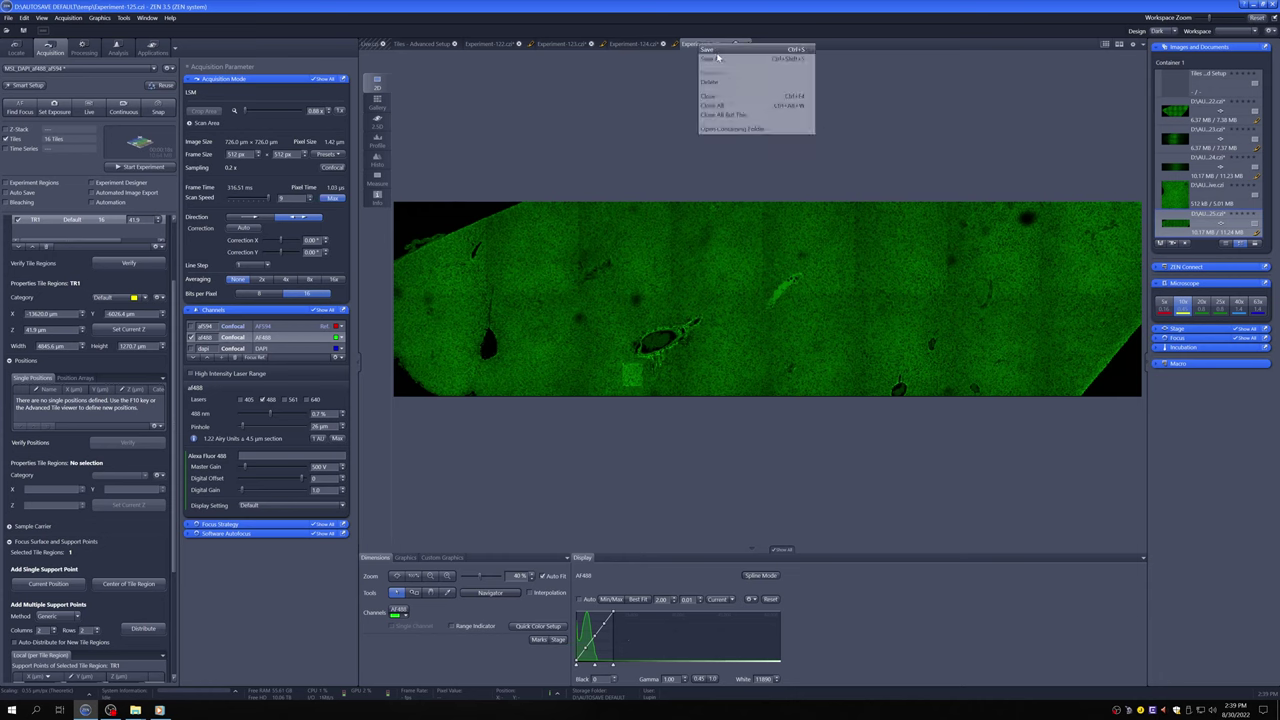
pyautogui.click(1068, 57)
pyautogui.click(1132, 45)
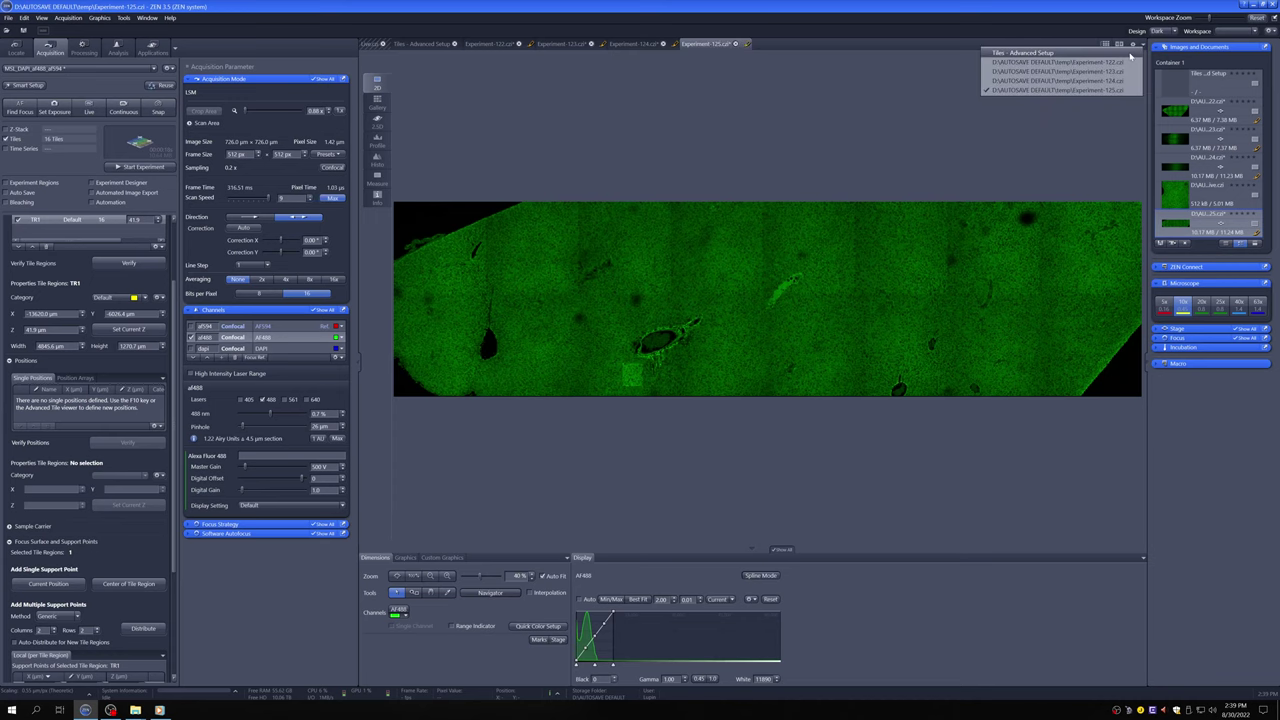
pyautogui.click(1133, 45)
pyautogui.click(1133, 45)
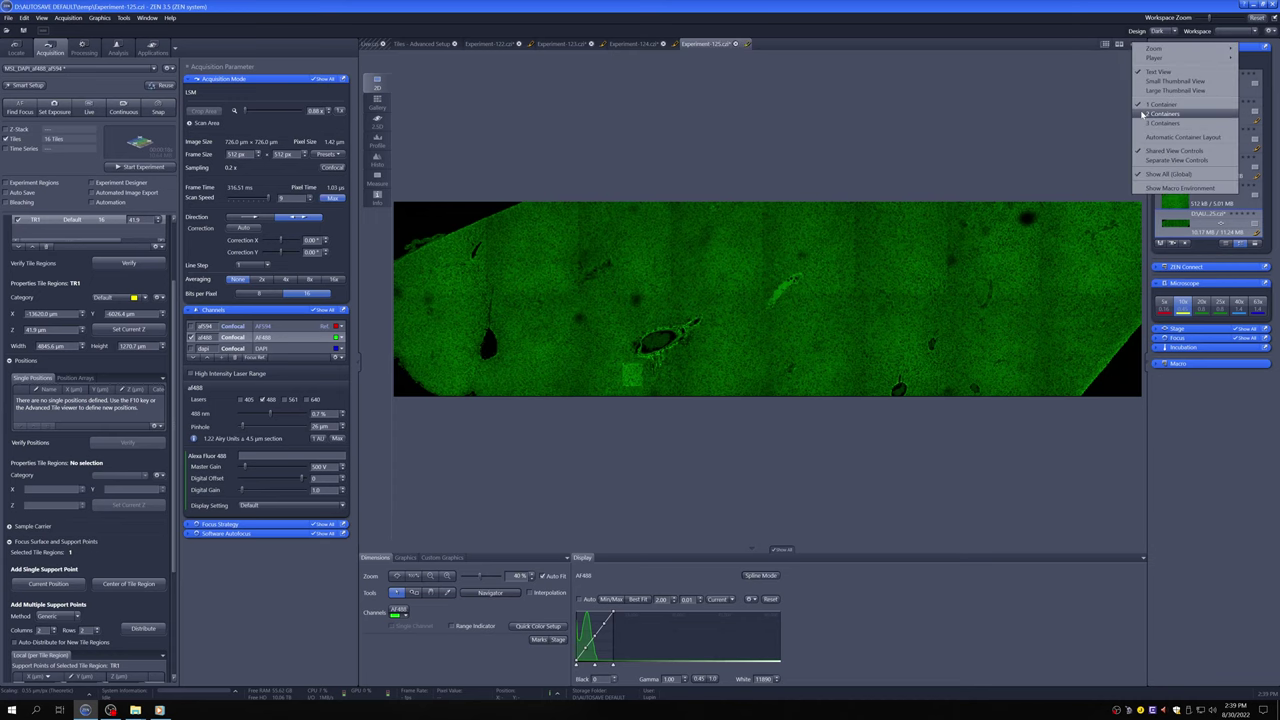
pyautogui.click(1160, 114)
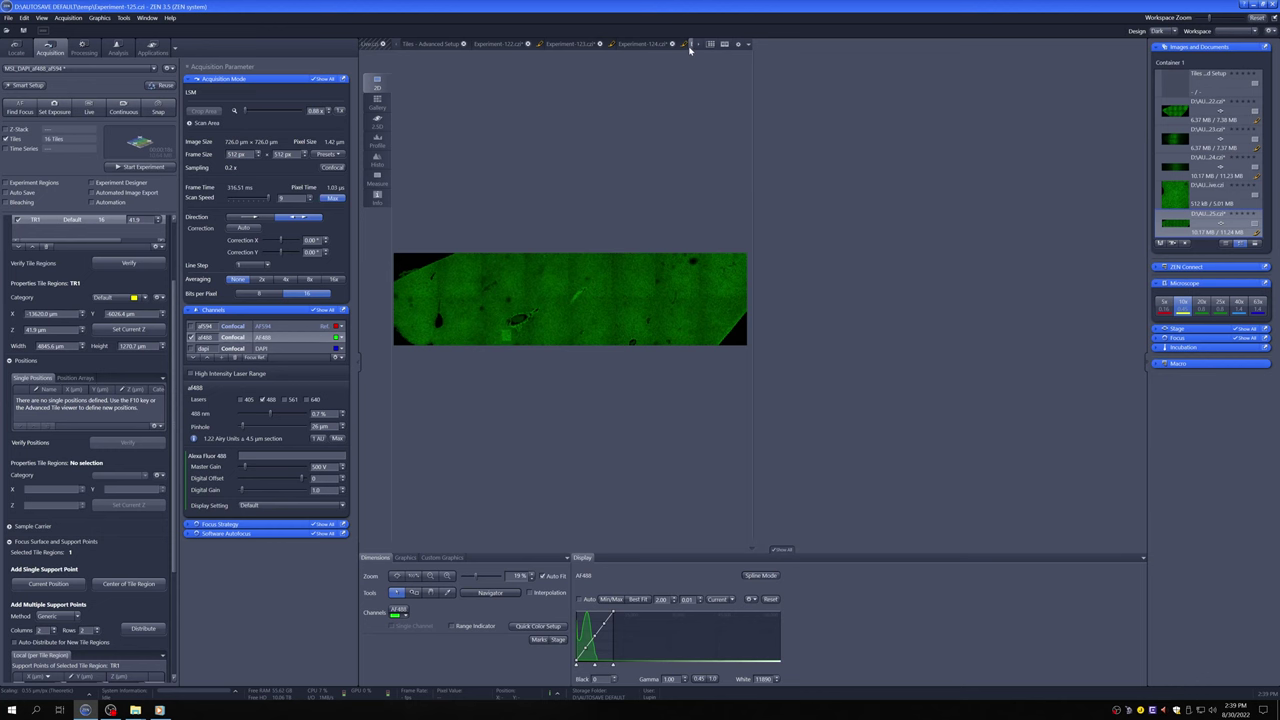
# - Place uncorrected Experiment-124.czi on the right and corrected Experiment-125.czi on the left
pyautogui.moveTo(640, 45); pyautogui.dragTo(929, 82)
pyautogui.moveTo(985, 240); pyautogui.dragTo(985, 245)
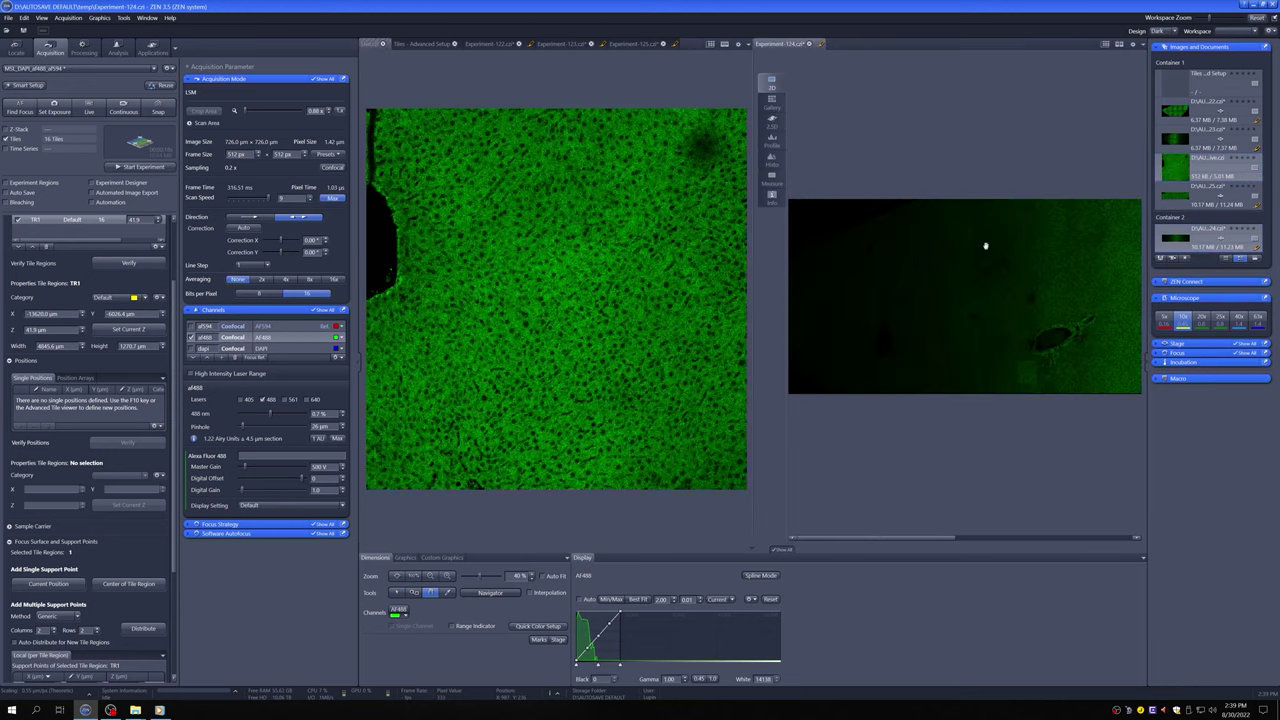
pyautogui.click(639, 45)
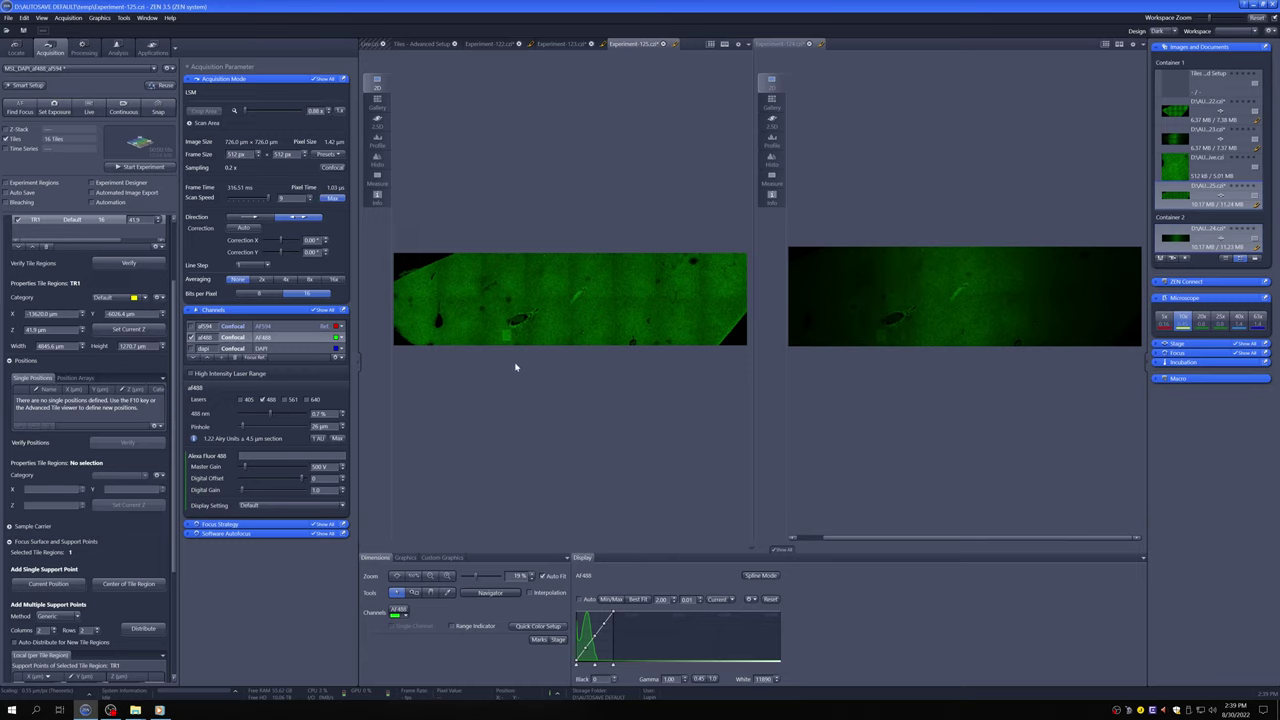
pyautogui.scroll(-3, 67, 527)
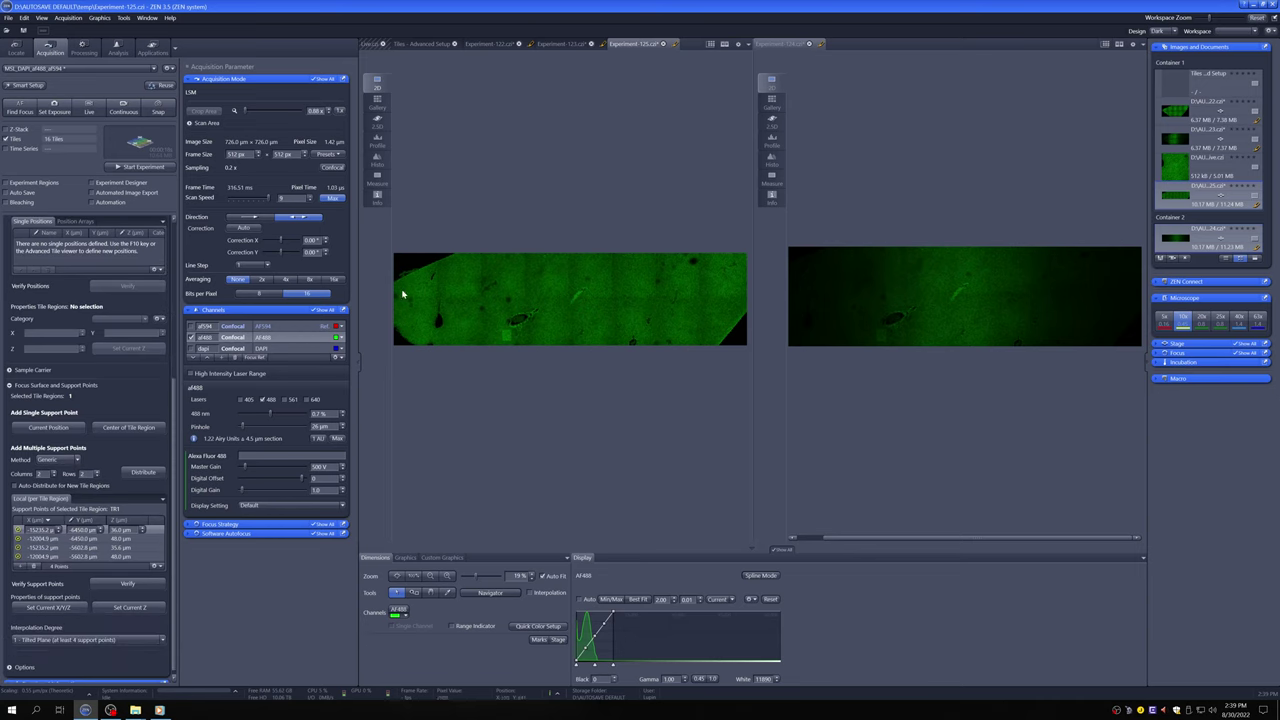
pyautogui.click(72, 459)
pyautogui.click(111, 459)
pyautogui.click(111, 640)
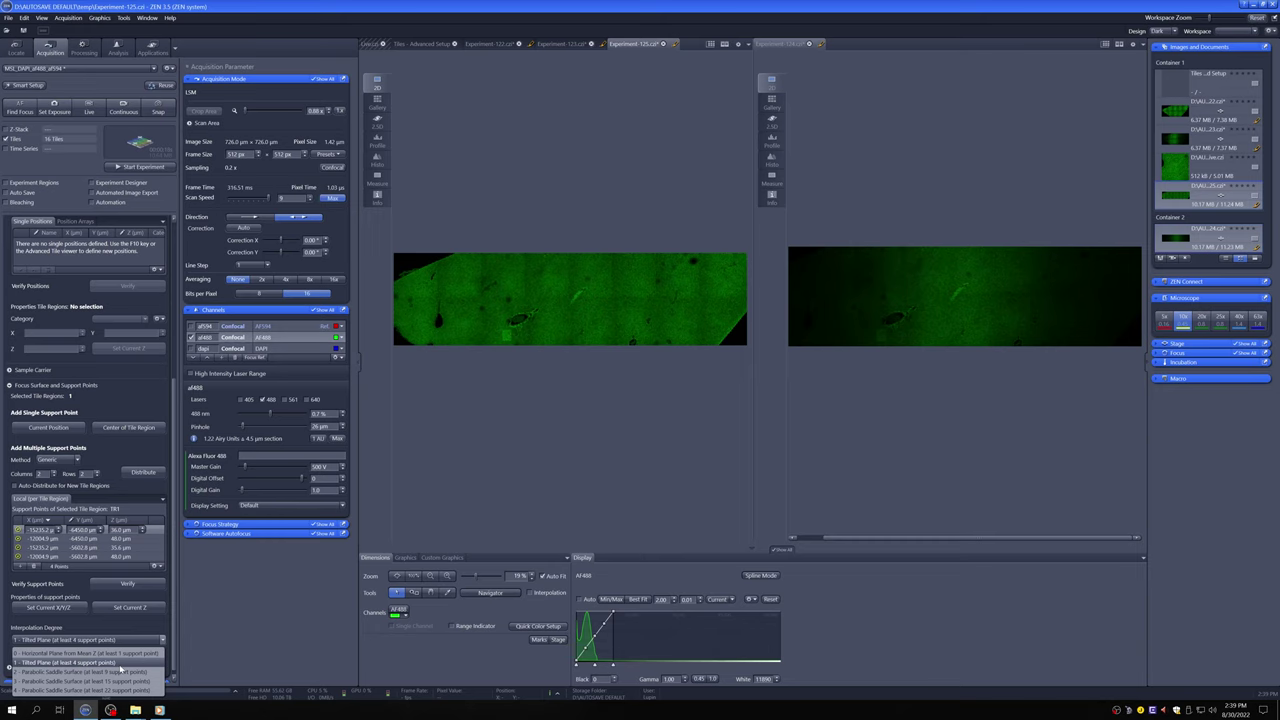
pyautogui.click(119, 662)
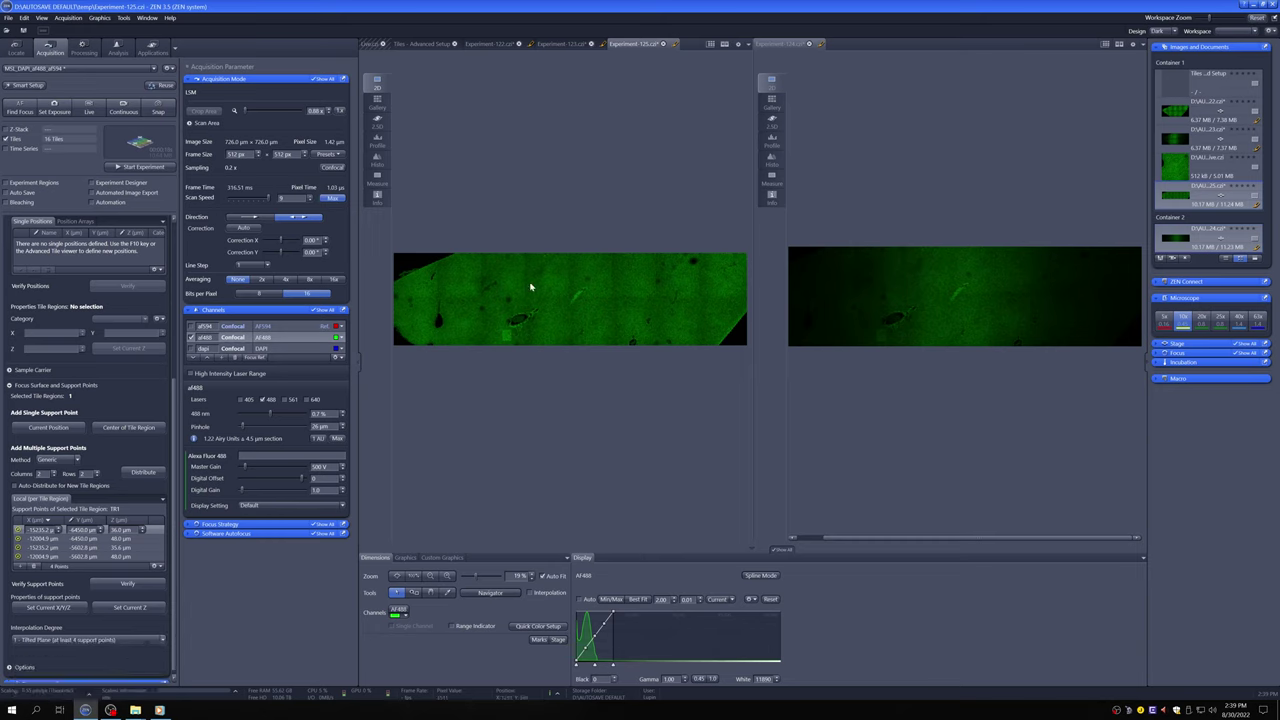